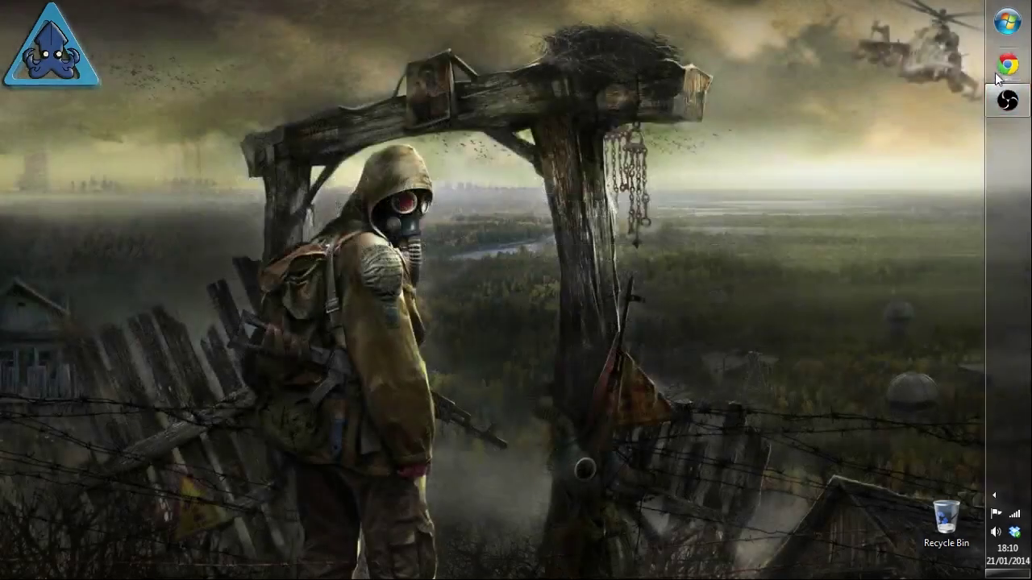
# Step: Open Google Chrome from the taskbar on a new Google tab
pyautogui.click(999, 70)
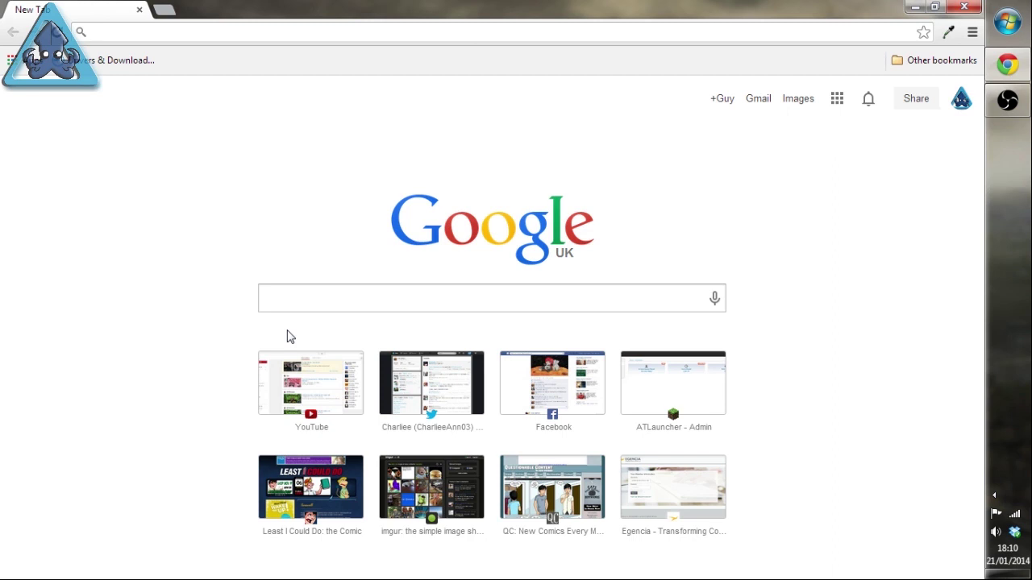
# Step: Go to the atlauncher.com website through the address bar
pyautogui.write('atlauncher.com')
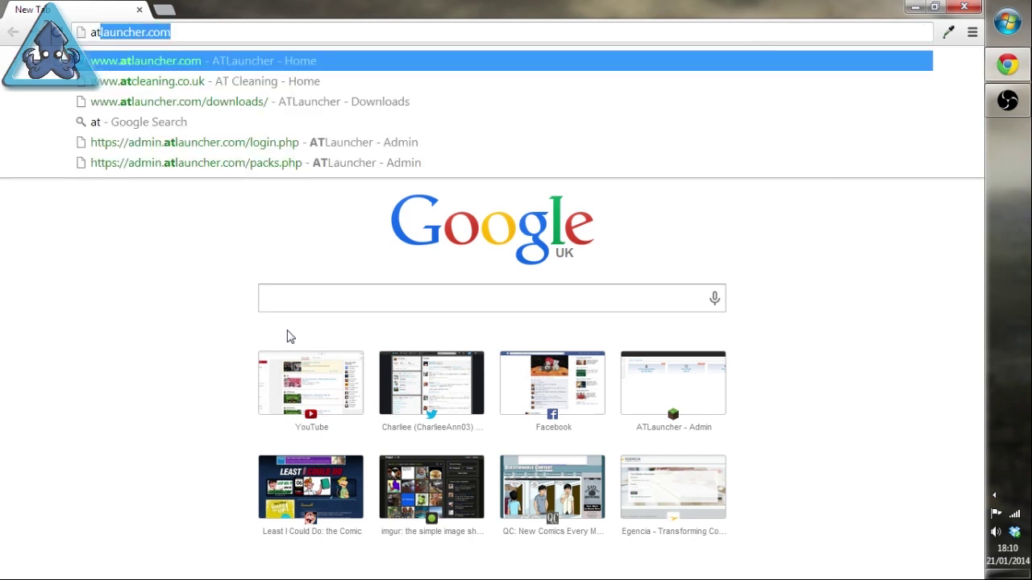
pyautogui.press('Return')
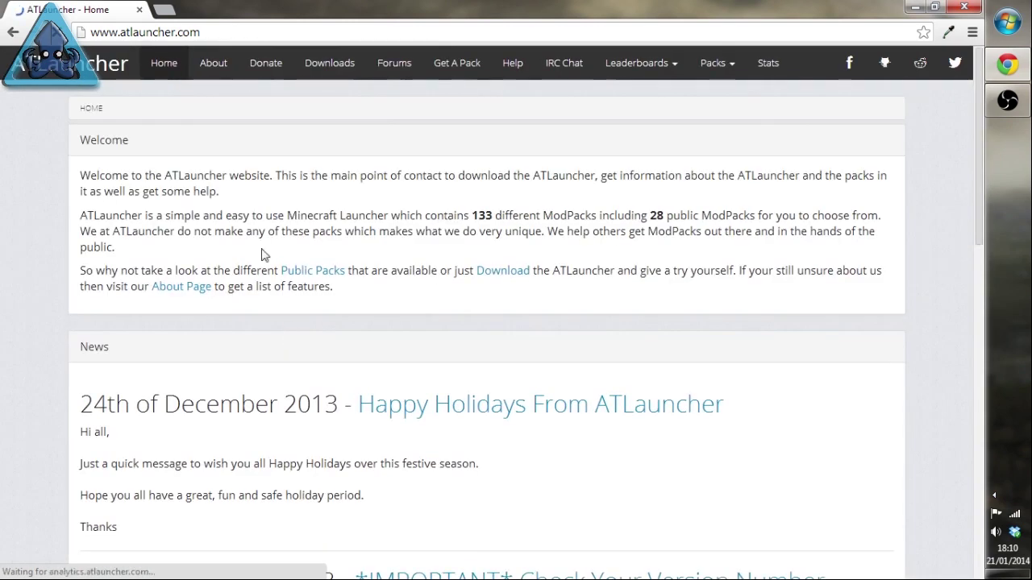
pyautogui.click(227, 32)
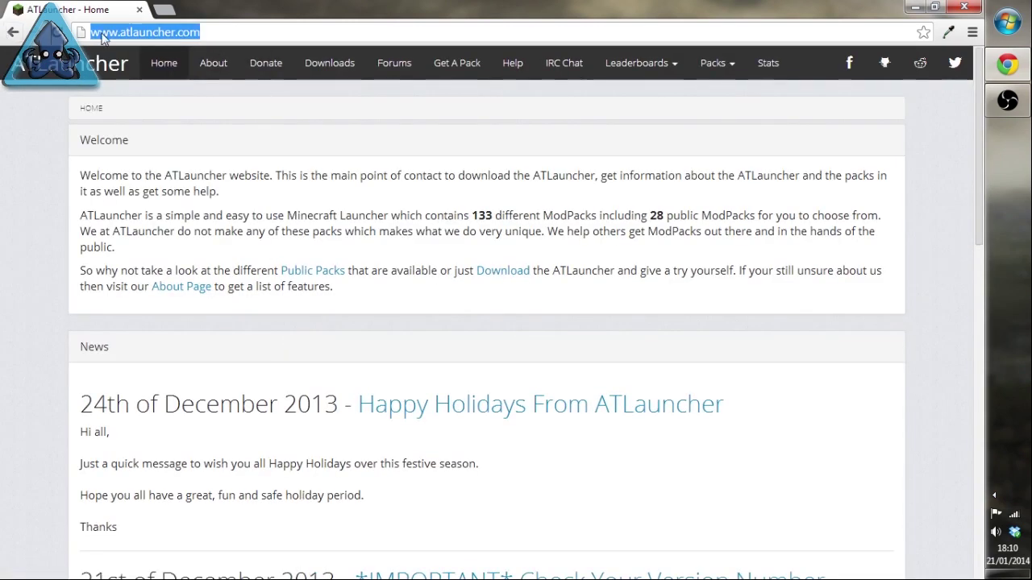
pyautogui.click(151, 32)
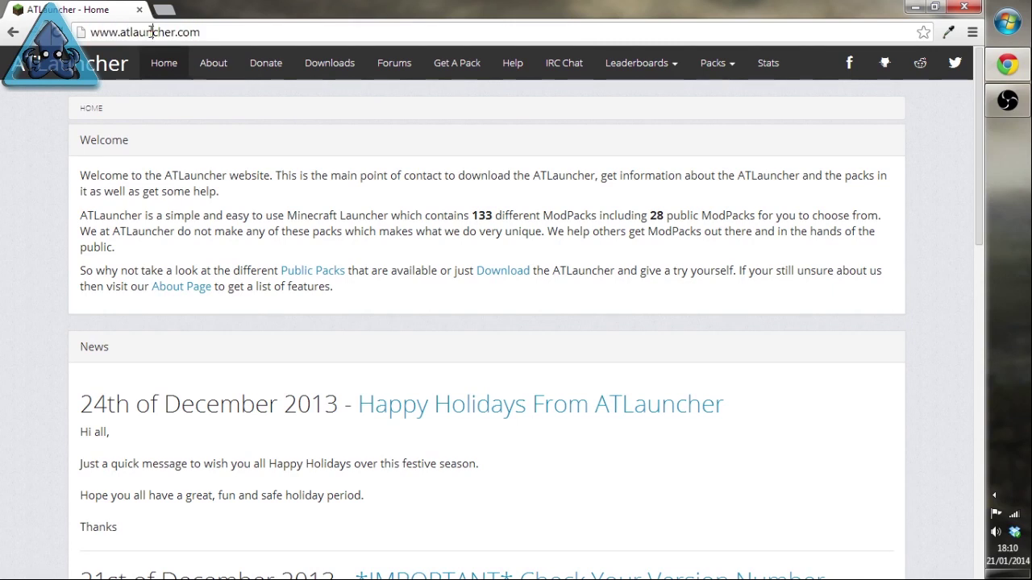
pyautogui.doubleClick(151, 32)
pyautogui.doubleClick(188, 33)
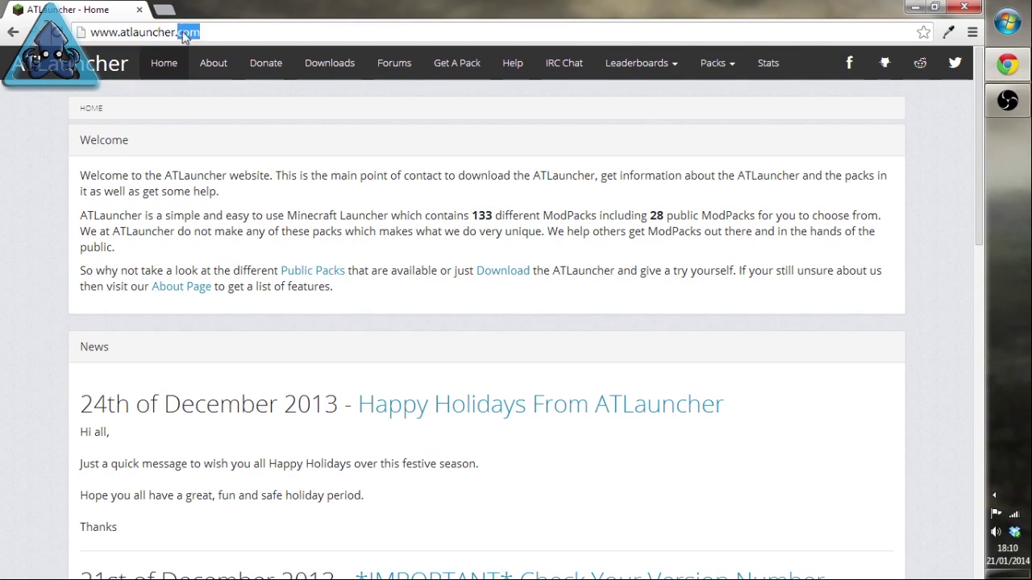
# Step: Download the Windows ATLauncher.exe (723 KB) from the site's Downloads page
pyautogui.click(316, 71)
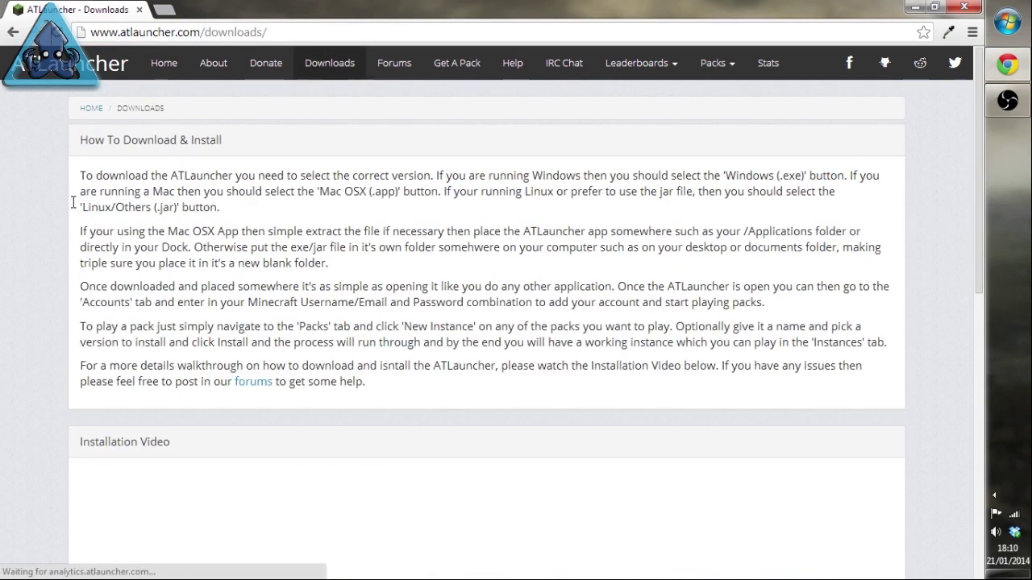
pyautogui.scroll(-8, 49, 242)
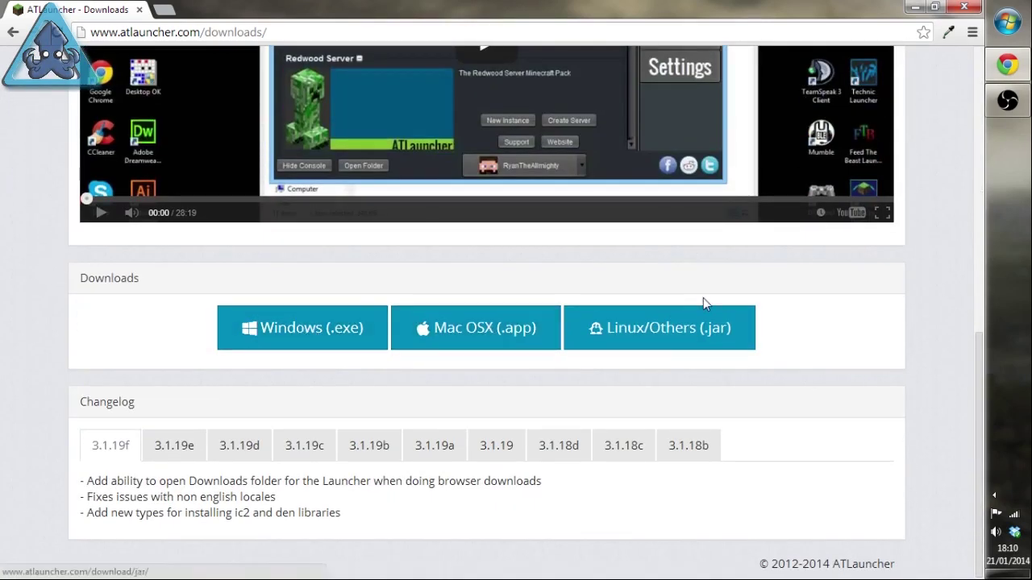
pyautogui.click(306, 326)
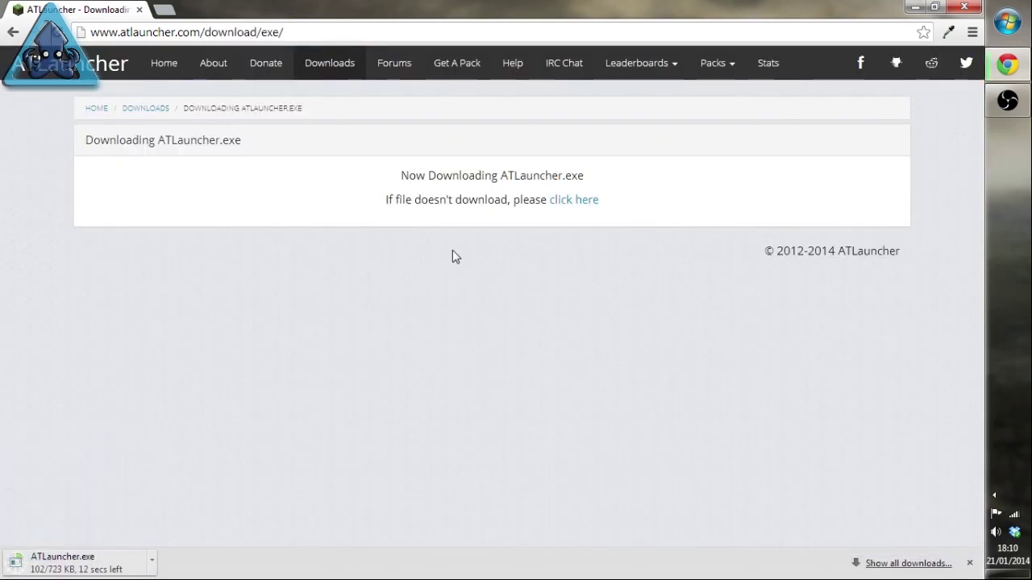
pyautogui.click(151, 560)
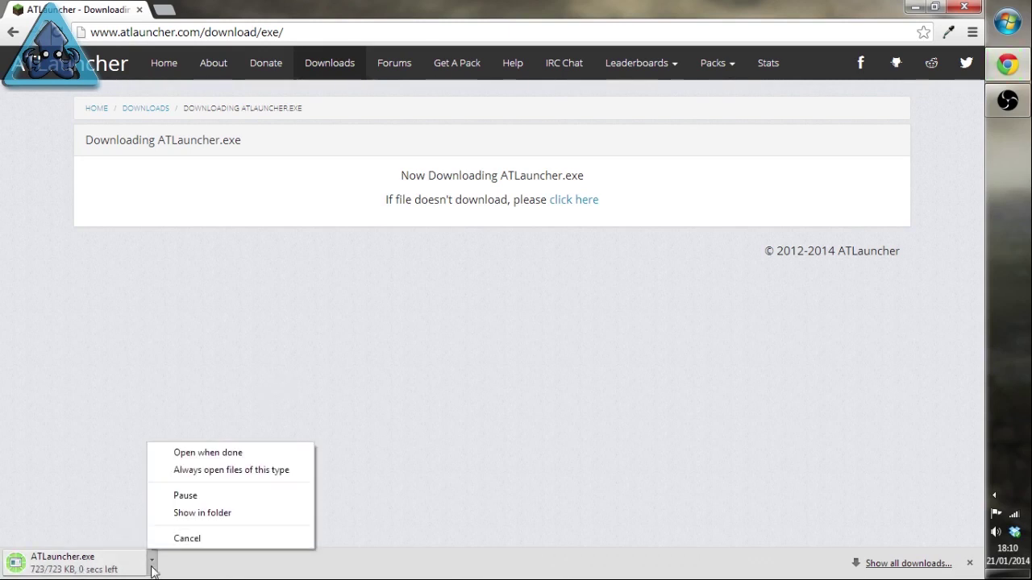
# Step: Show ATLauncher.exe in the Downloads folder and cut it
pyautogui.click(201, 513)
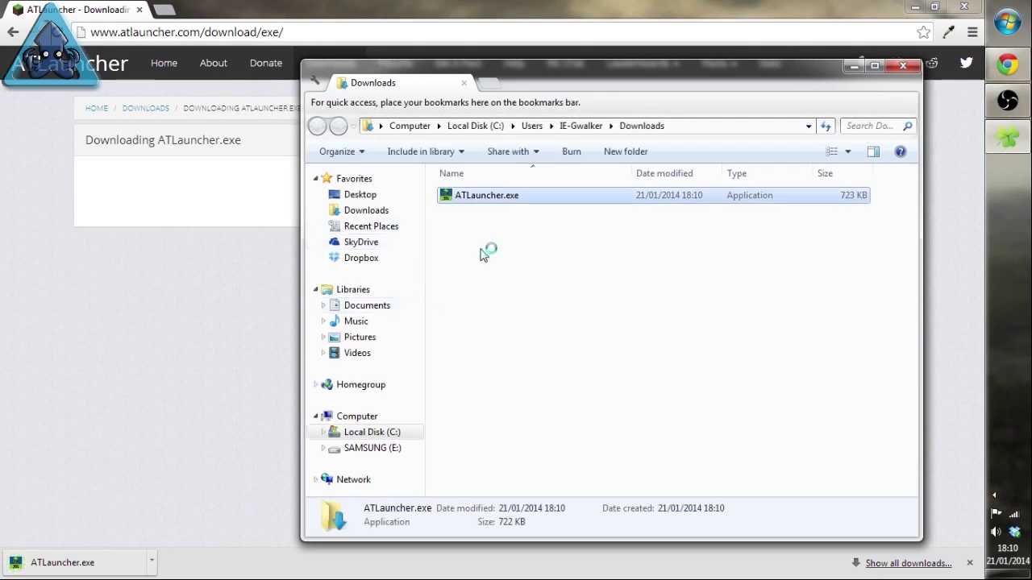
pyautogui.rightClick(476, 198)
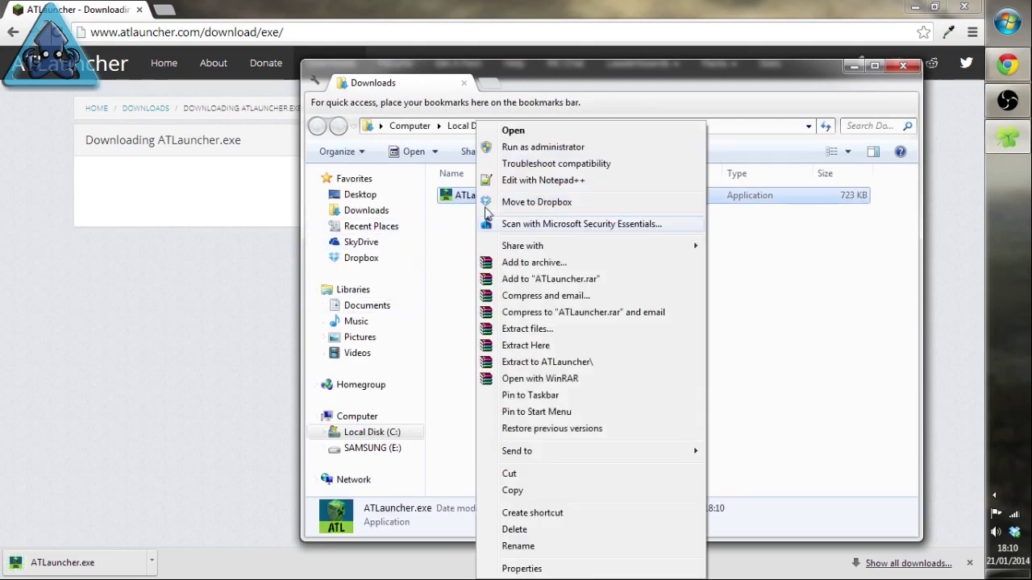
pyautogui.click(542, 476)
# Step: Create a new desktop folder named 'At Launcher'
pyautogui.press('super+d')
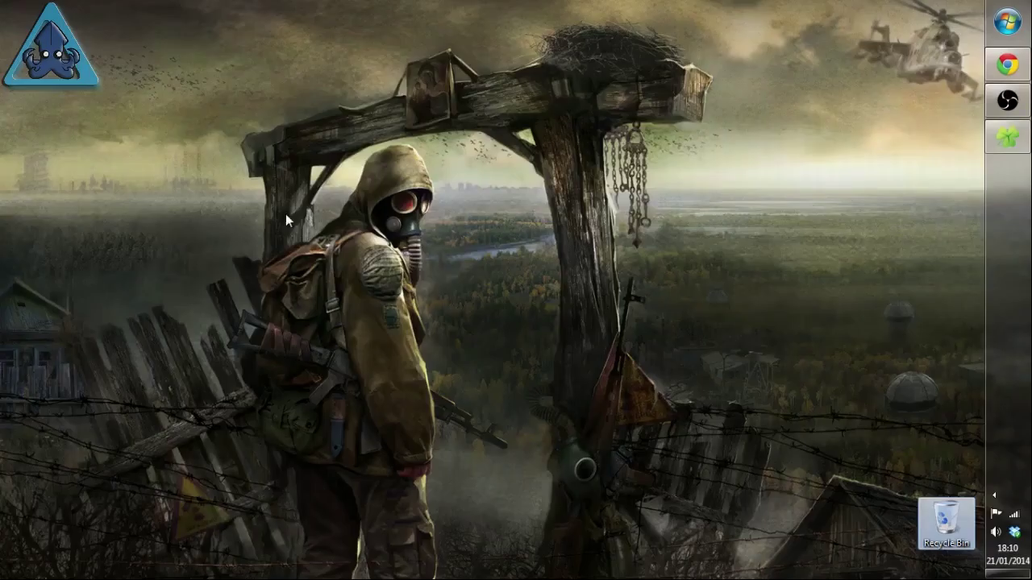
pyautogui.rightClick(199, 175)
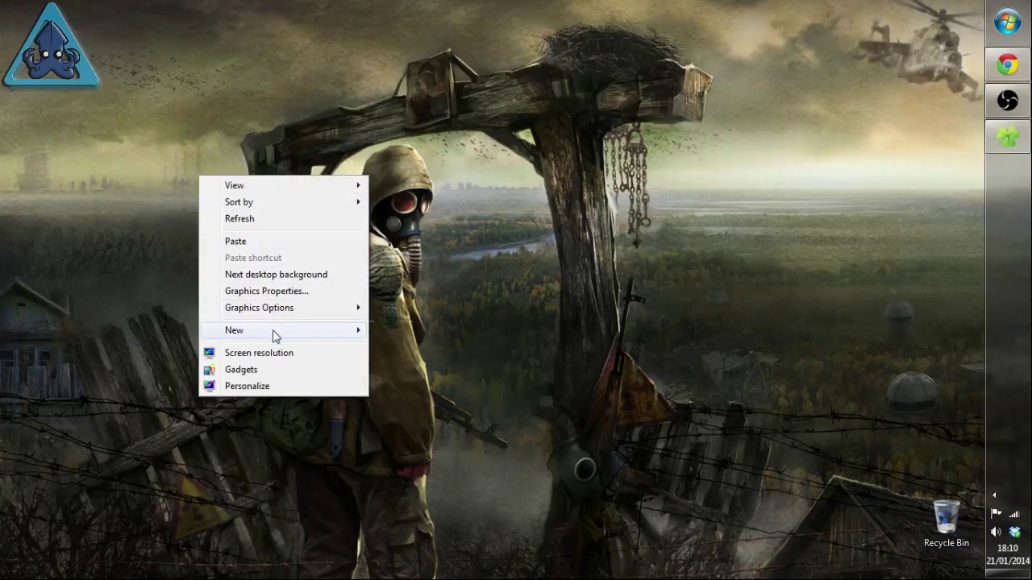
pyautogui.moveTo(277, 331)
pyautogui.click(403, 330)
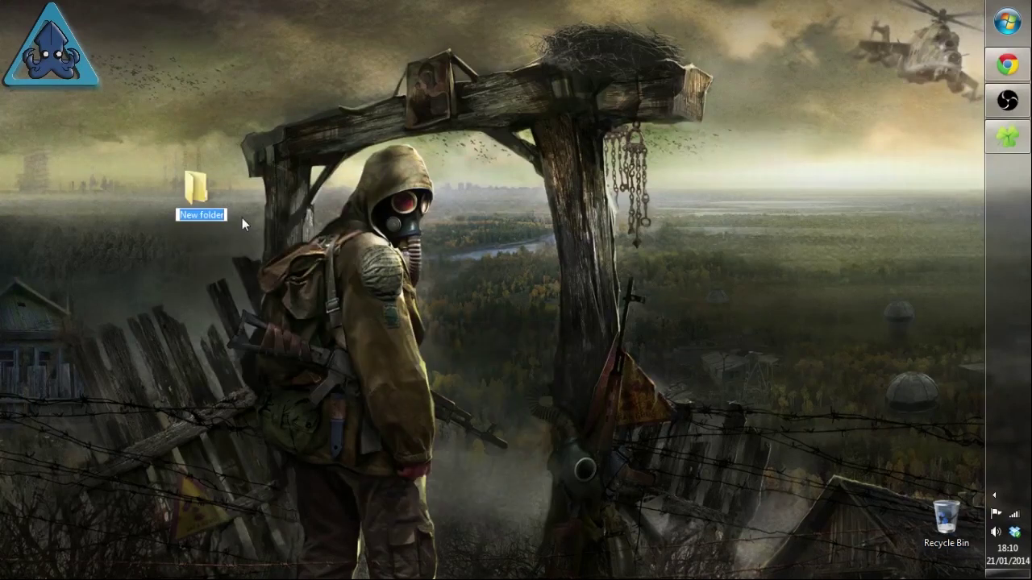
pyautogui.write('At')
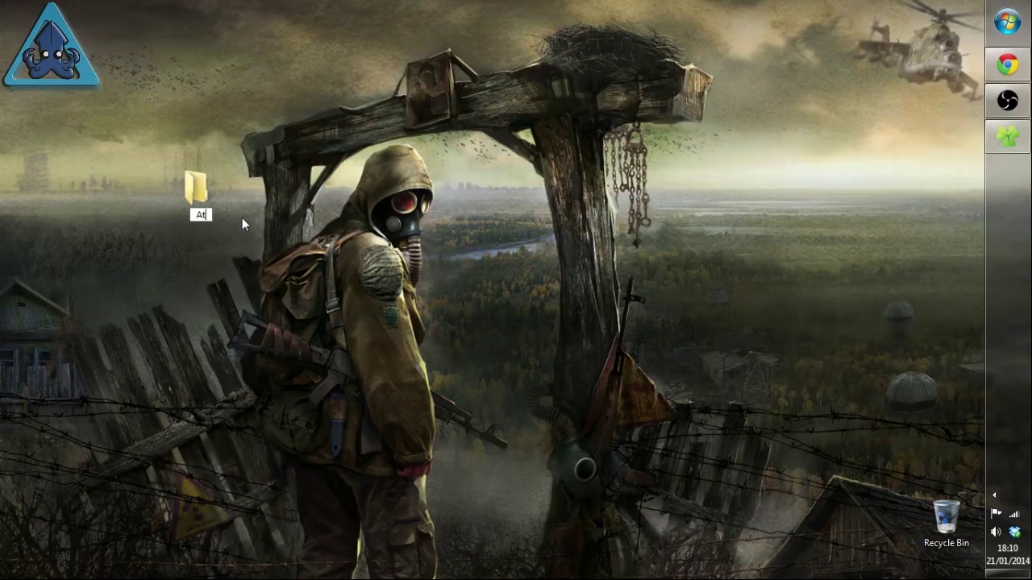
pyautogui.write(' Launcher')
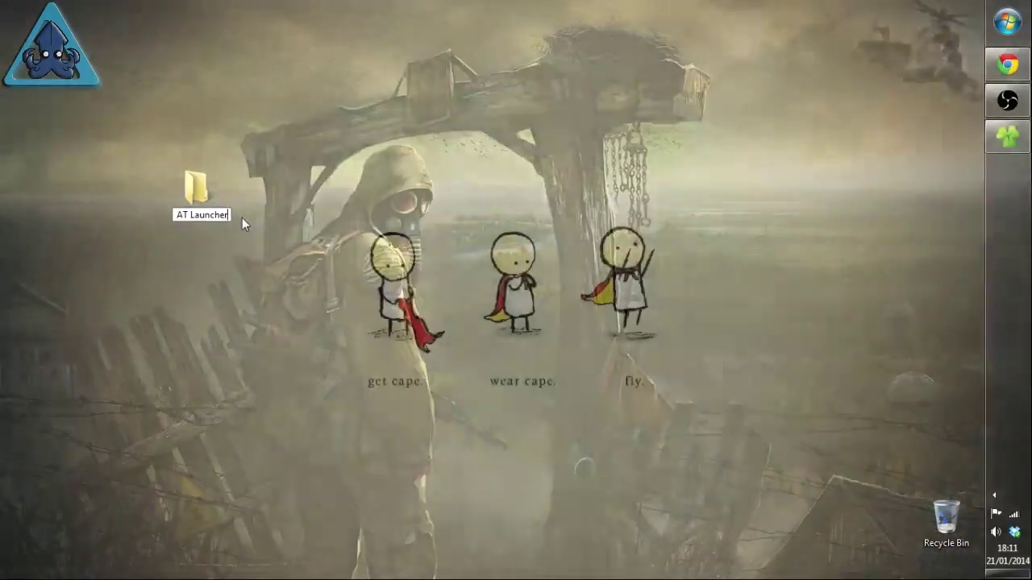
pyautogui.press('Return')
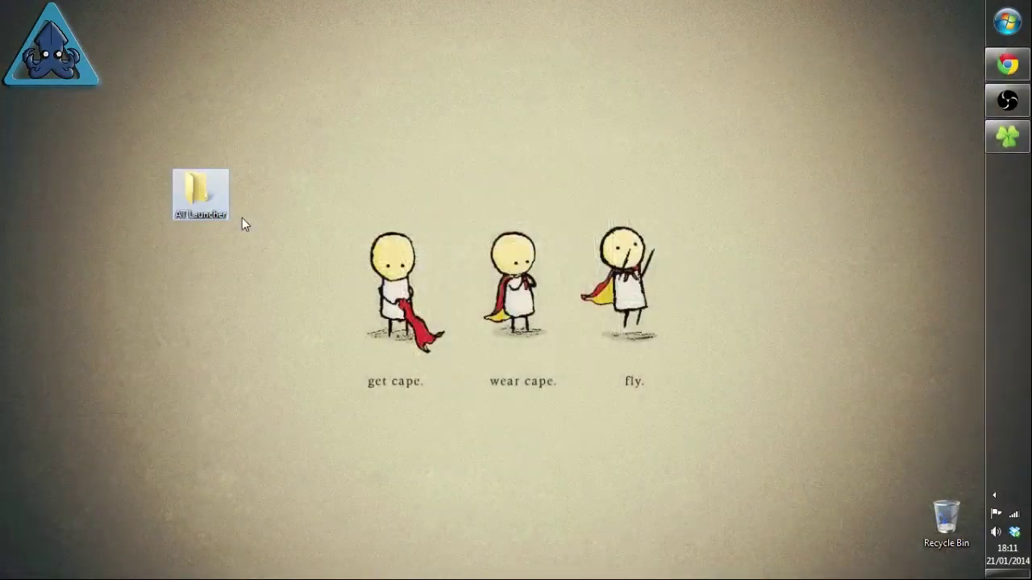
pyautogui.press('Return')
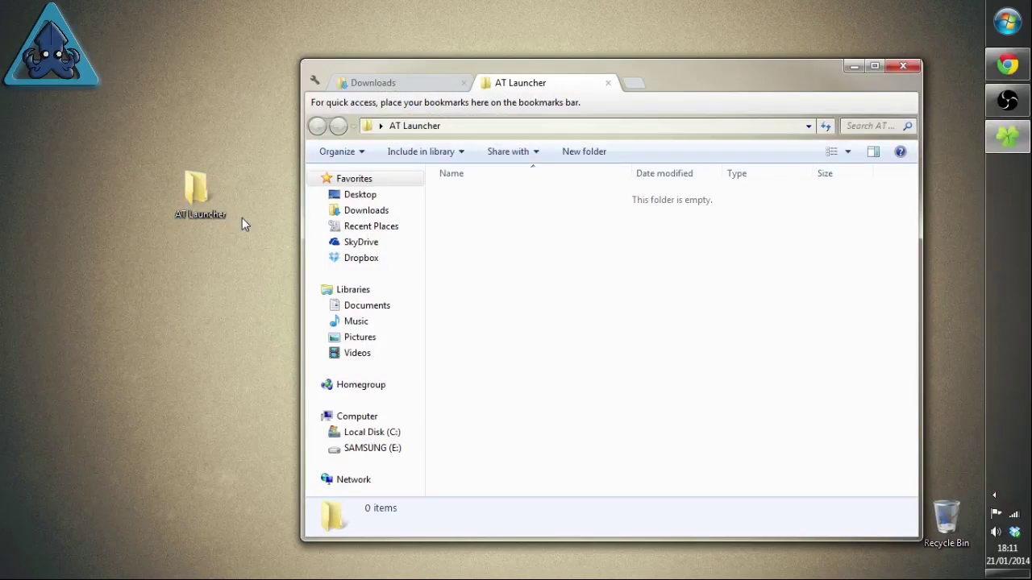
# Step: Paste ATLauncher.exe into the At Launcher folder and confirm Downloads is now empty
pyautogui.hotkey('ctrl', 'v')
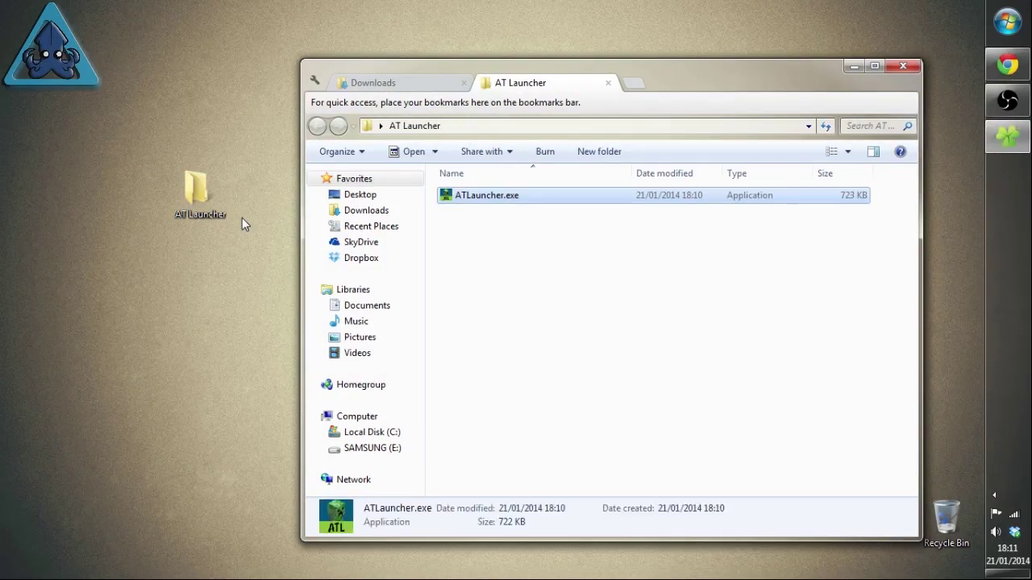
pyautogui.rightClick(537, 249)
pyautogui.click(515, 251)
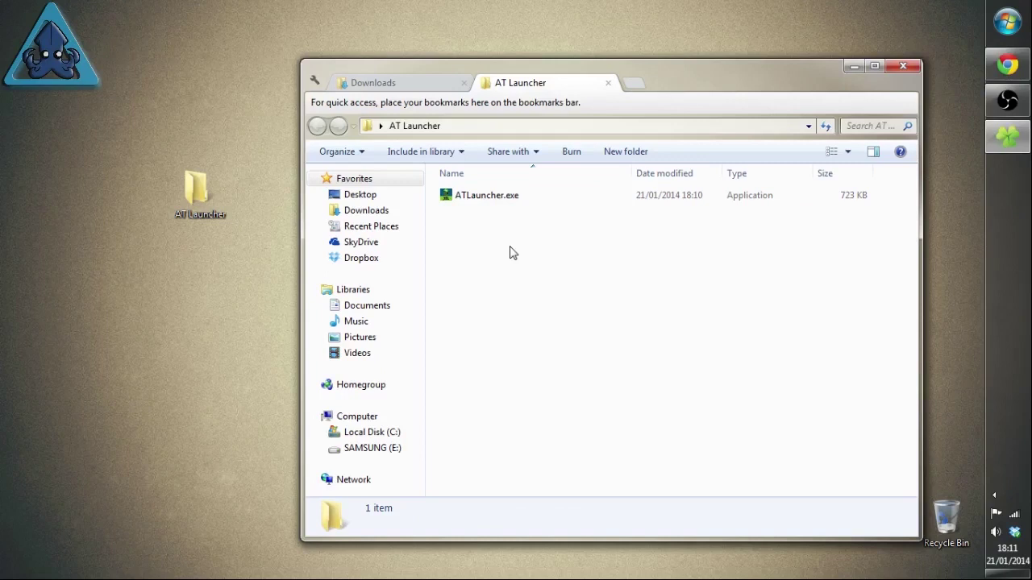
pyautogui.click(485, 201)
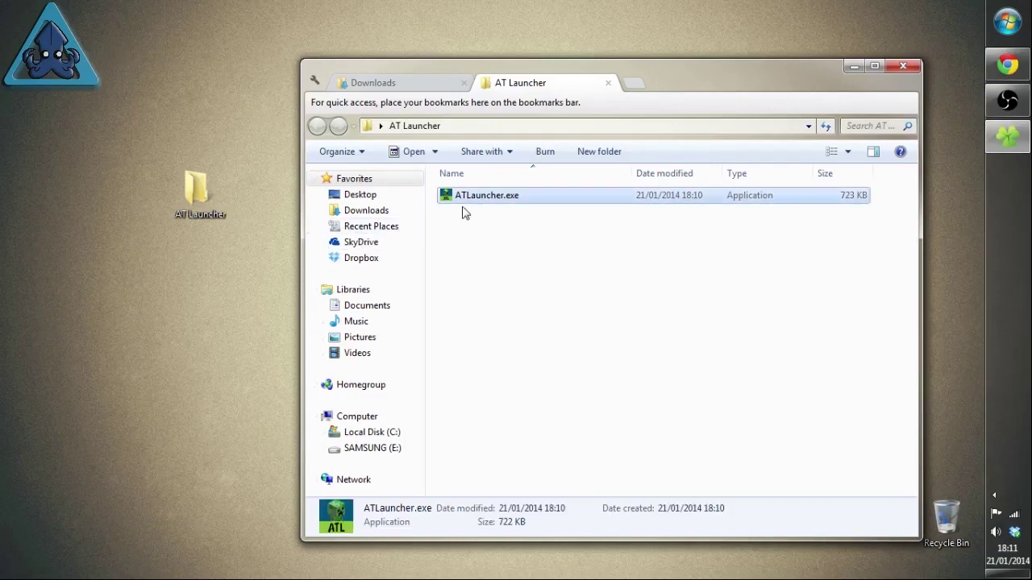
pyautogui.click(470, 86)
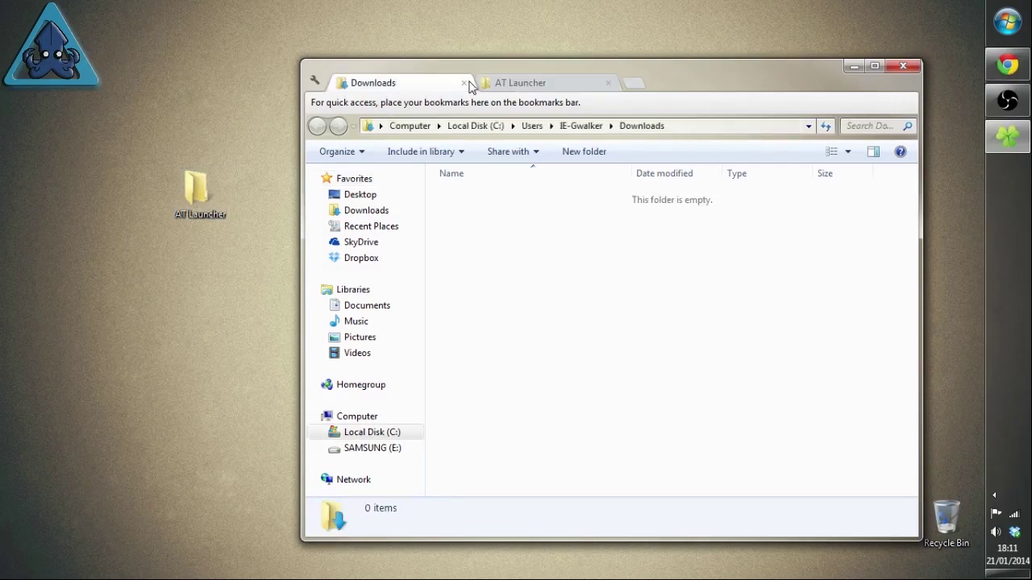
pyautogui.click(500, 83)
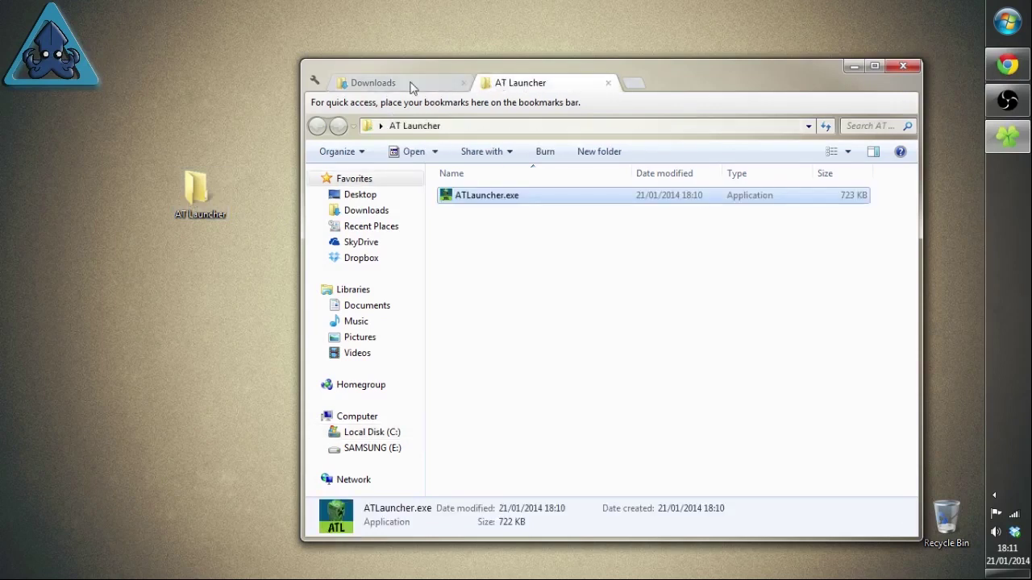
# Step: Run ATLauncher.exe, allowing it past the security warning
pyautogui.doubleClick(486, 197)
pyautogui.click(537, 314)
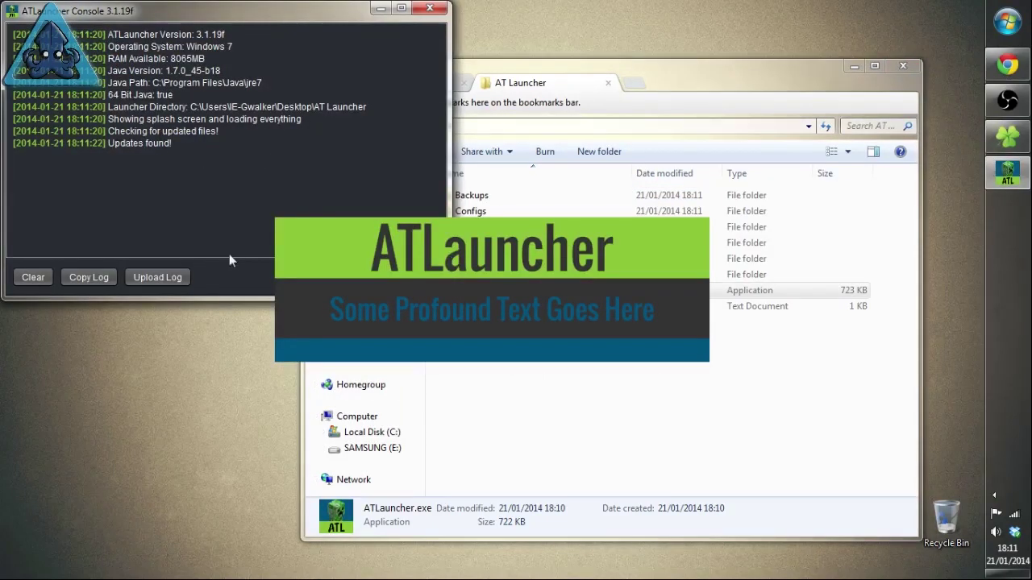
pyautogui.click(681, 78)
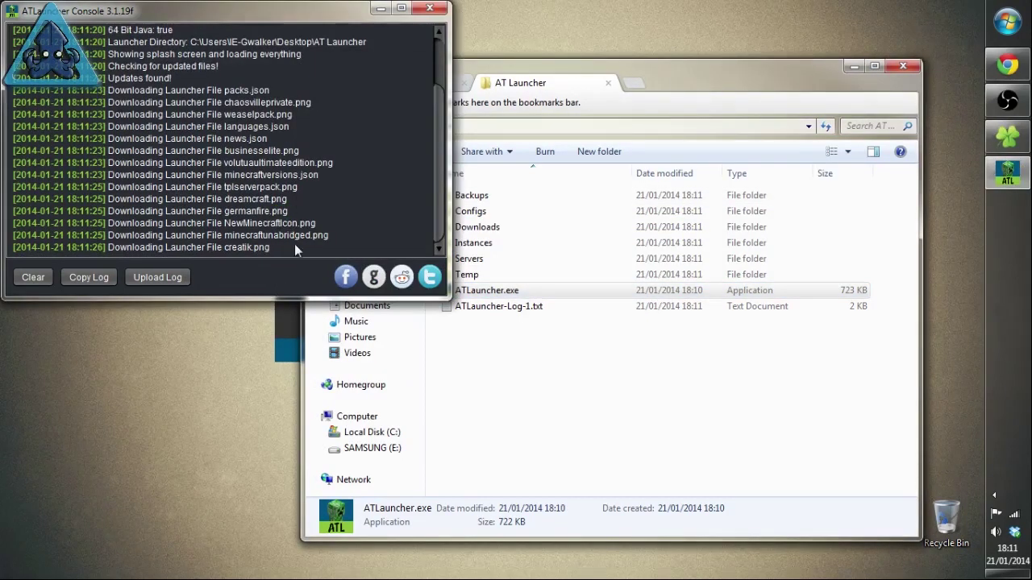
# Step: Inspect the new Backups, Configs, Downloads, Instances and Servers folders, then return to the launcher console
pyautogui.click(553, 438)
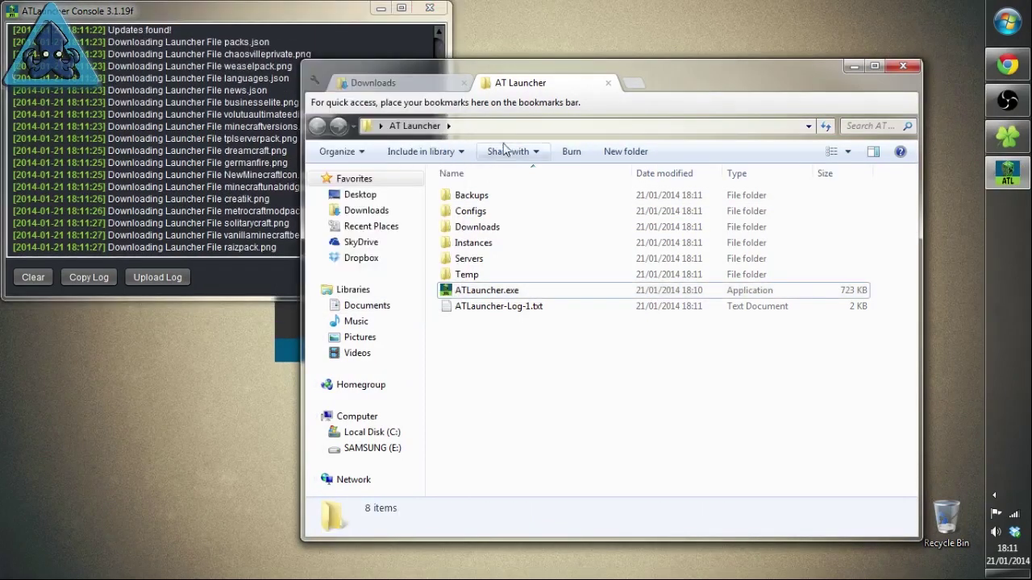
pyautogui.click(493, 197)
pyautogui.click(487, 227)
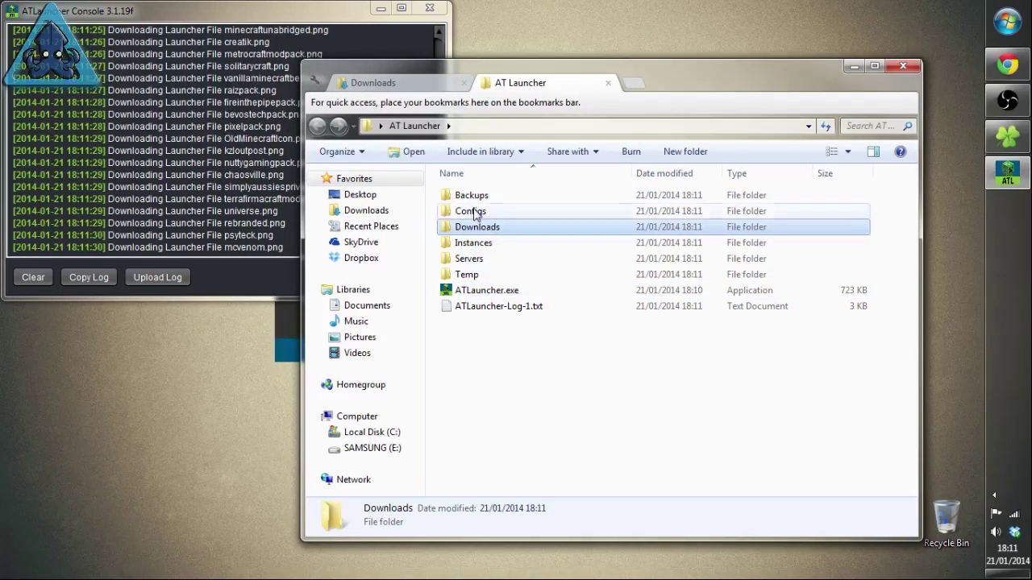
pyautogui.click(482, 212)
pyautogui.doubleClick(475, 212)
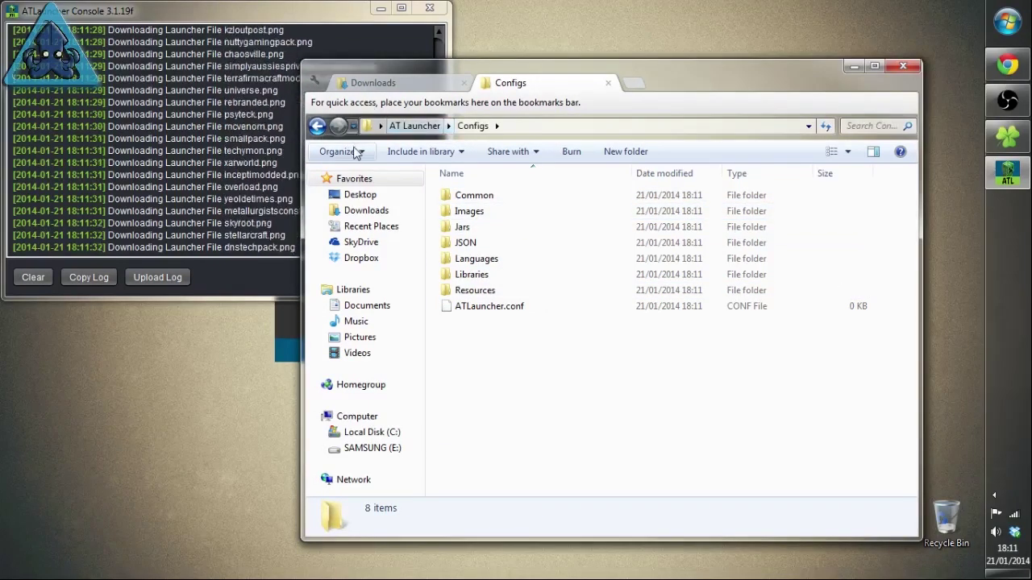
pyautogui.click(318, 126)
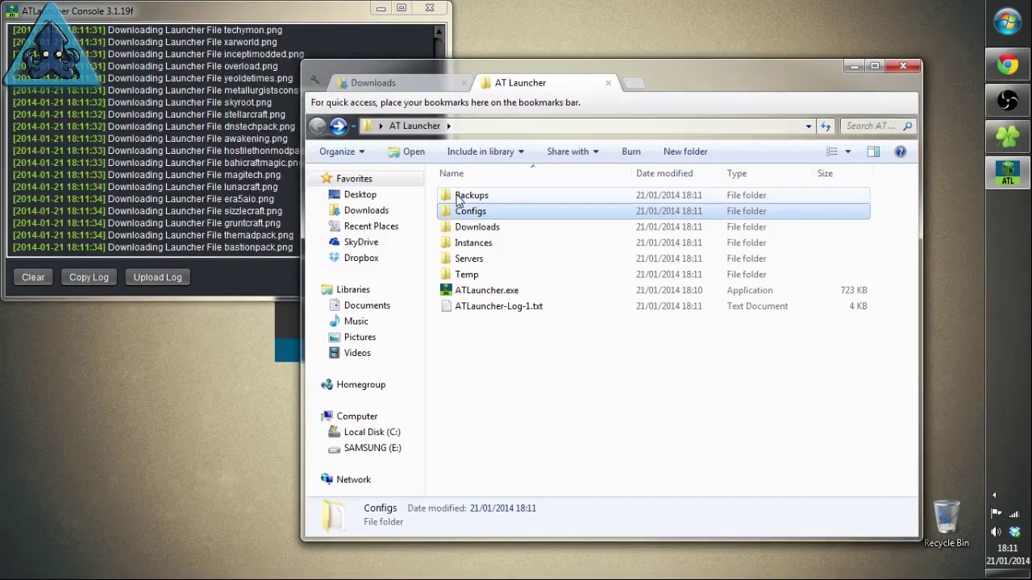
pyautogui.doubleClick(476, 226)
pyautogui.click(318, 126)
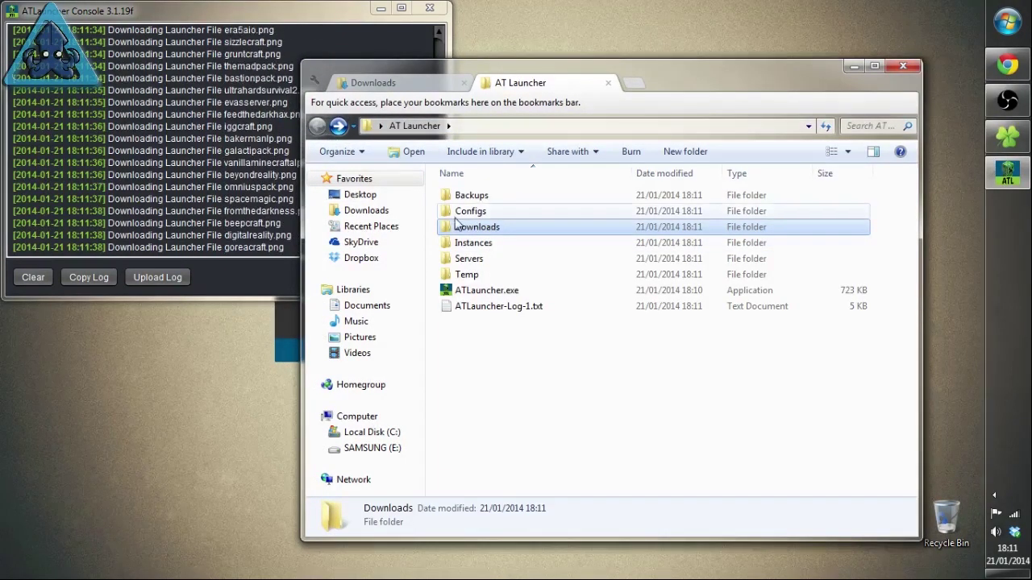
pyautogui.click(475, 243)
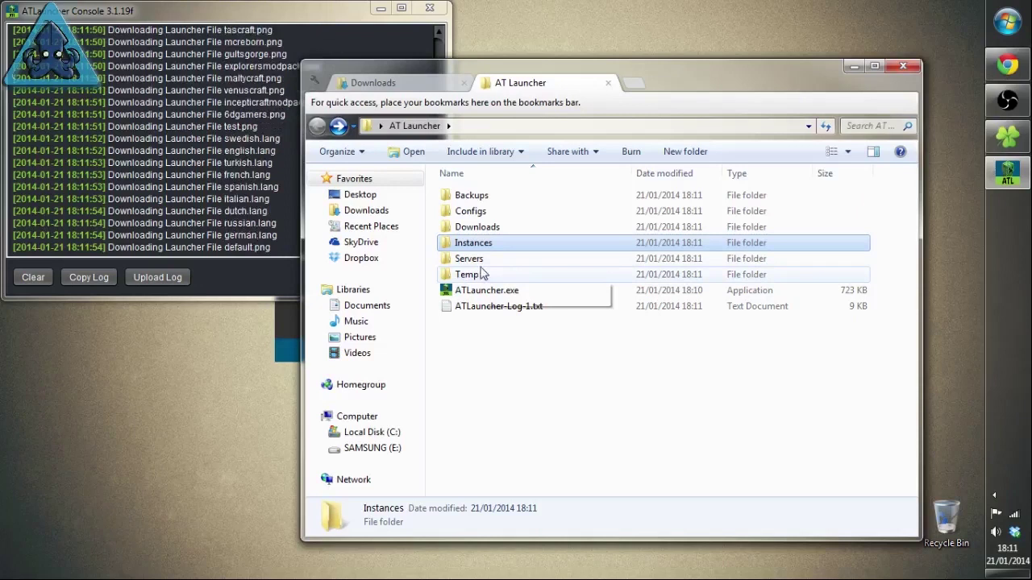
pyautogui.click(467, 259)
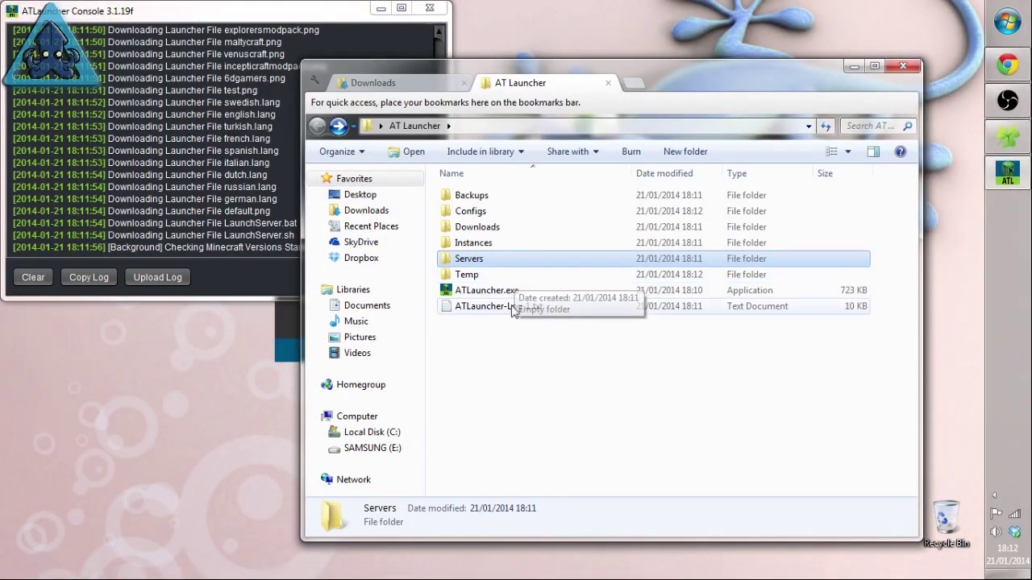
pyautogui.click(226, 264)
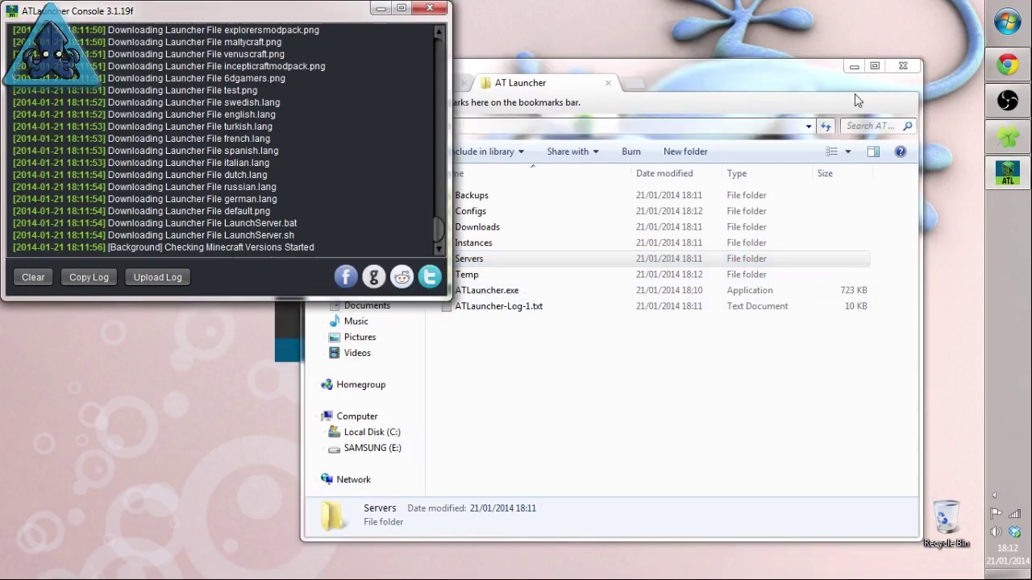
# Step: Minimize the At Launcher folder window and close the ATLauncher console
pyautogui.click(735, 78)
pyautogui.click(853, 67)
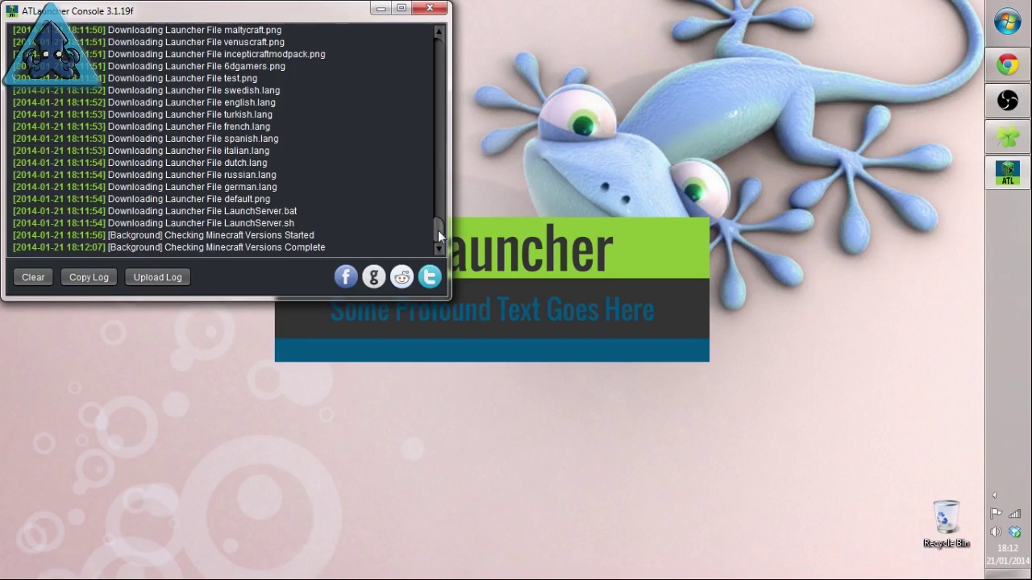
pyautogui.moveTo(395, 256); pyautogui.dragTo(16, 247)
pyautogui.click(370, 116)
pyautogui.click(439, 10)
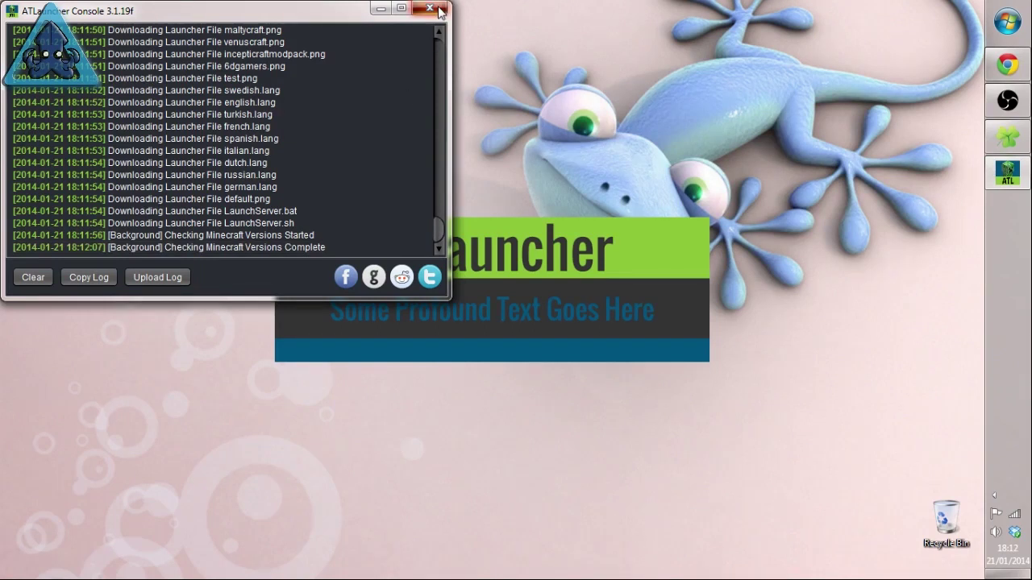
# Step: End the javaw.exe process in Task Manager
pyautogui.rightClick(1005, 222)
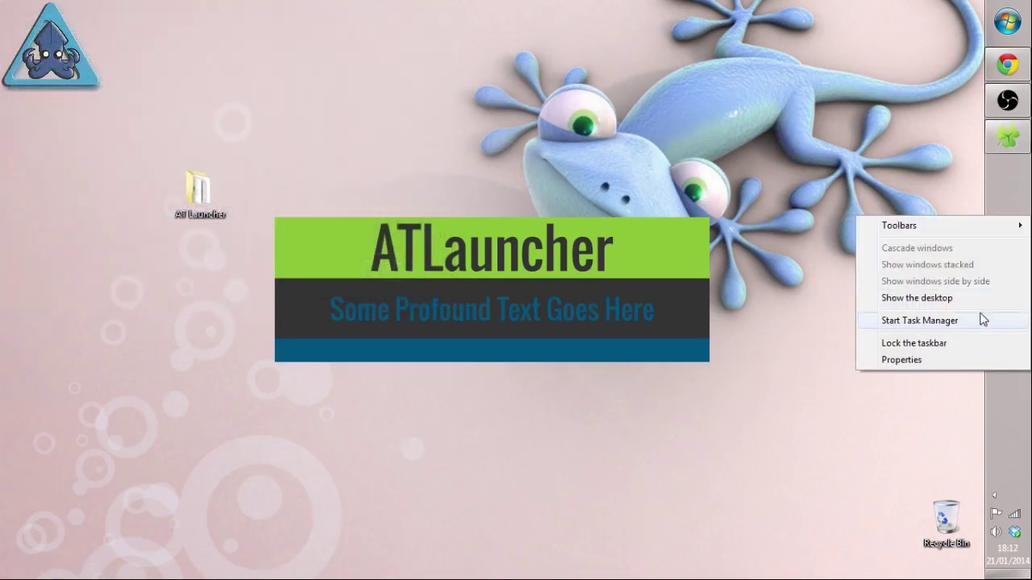
pyautogui.click(969, 323)
pyautogui.click(115, 117)
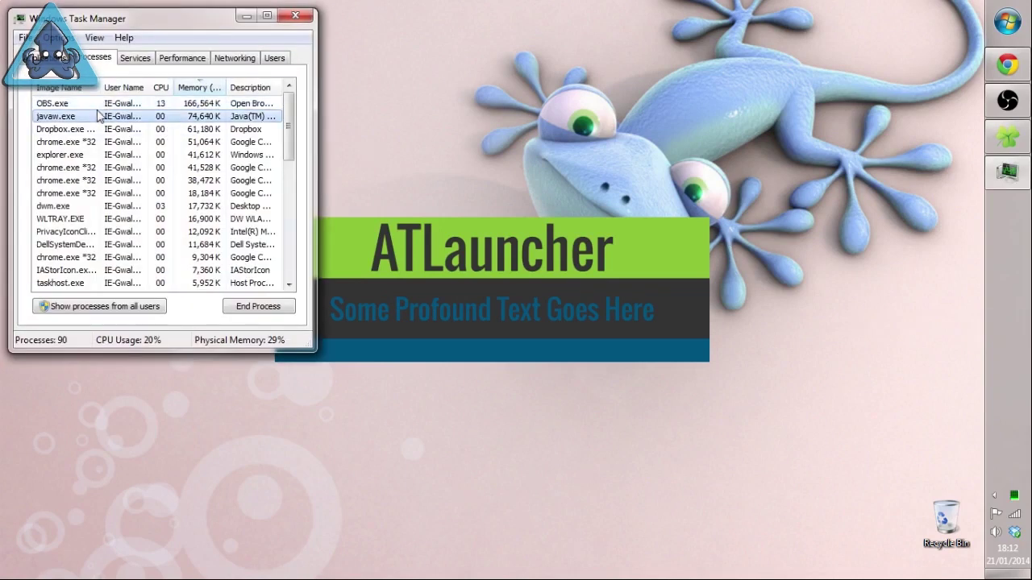
pyautogui.click(258, 307)
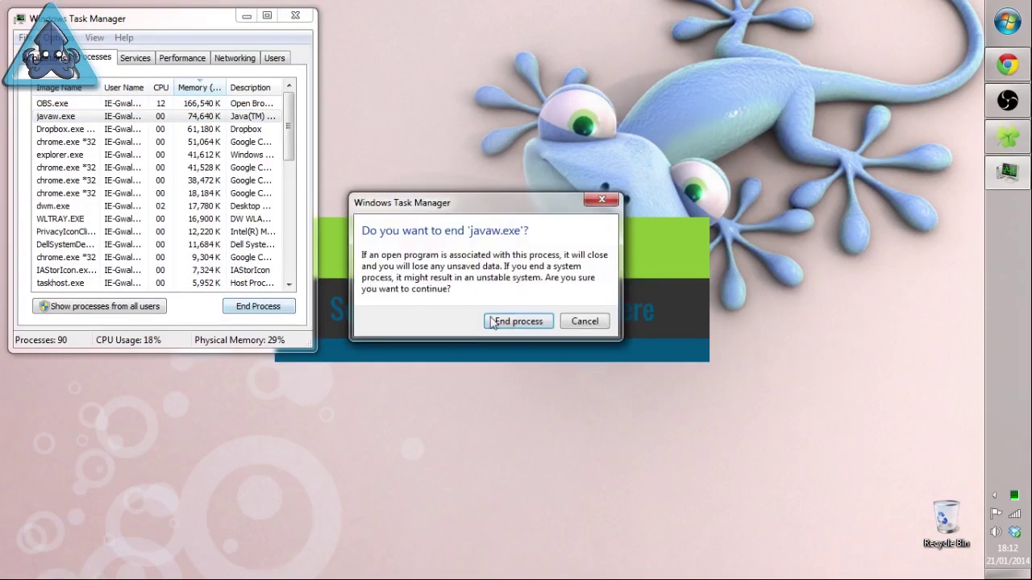
pyautogui.click(509, 321)
pyautogui.click(297, 18)
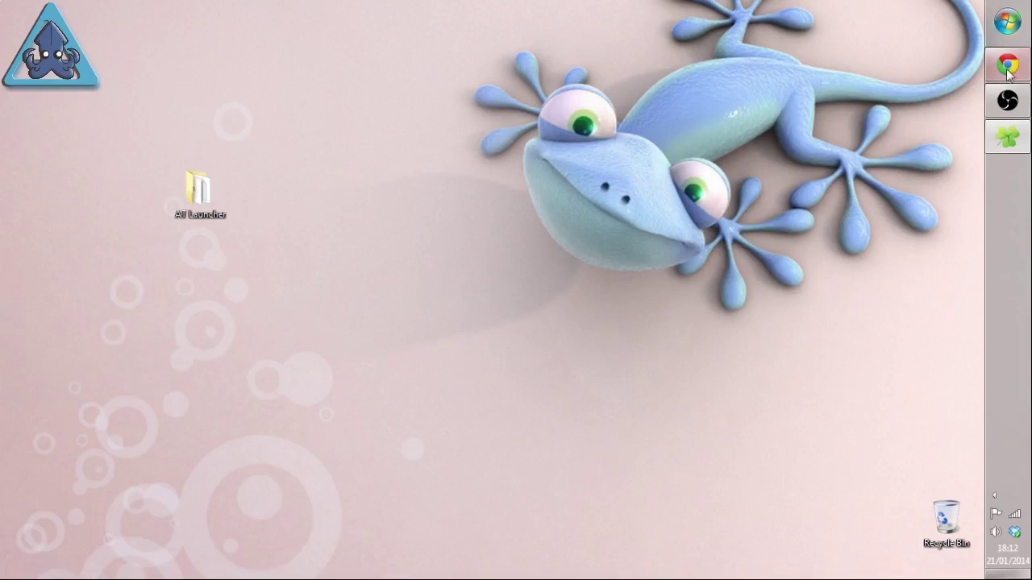
# Step: Relaunch ATLauncher.exe from the At Launcher folder, allowing the security warning
pyautogui.moveTo(1008, 65)
pyautogui.click(923, 58)
pyautogui.click(1008, 65)
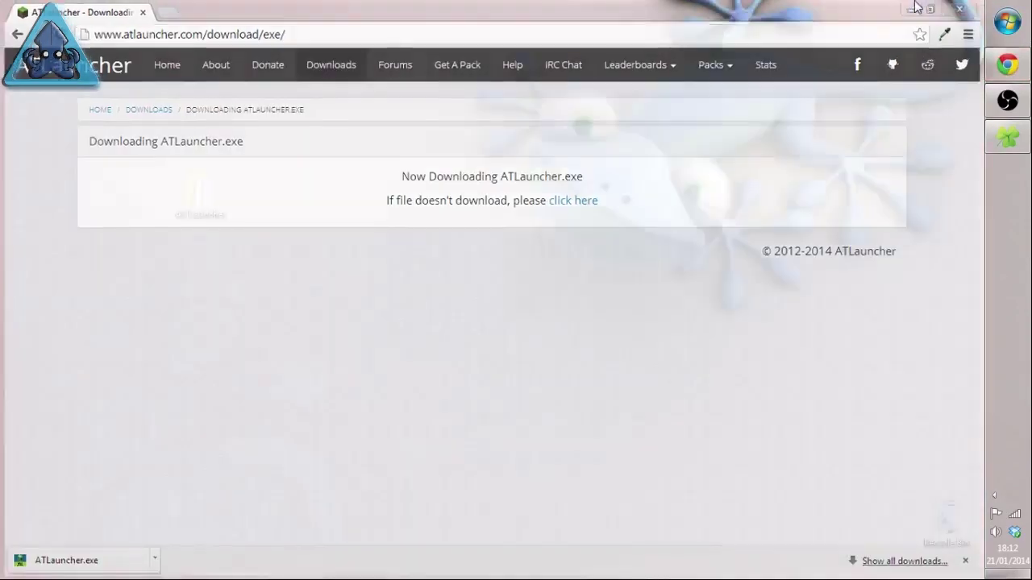
pyautogui.click(1008, 137)
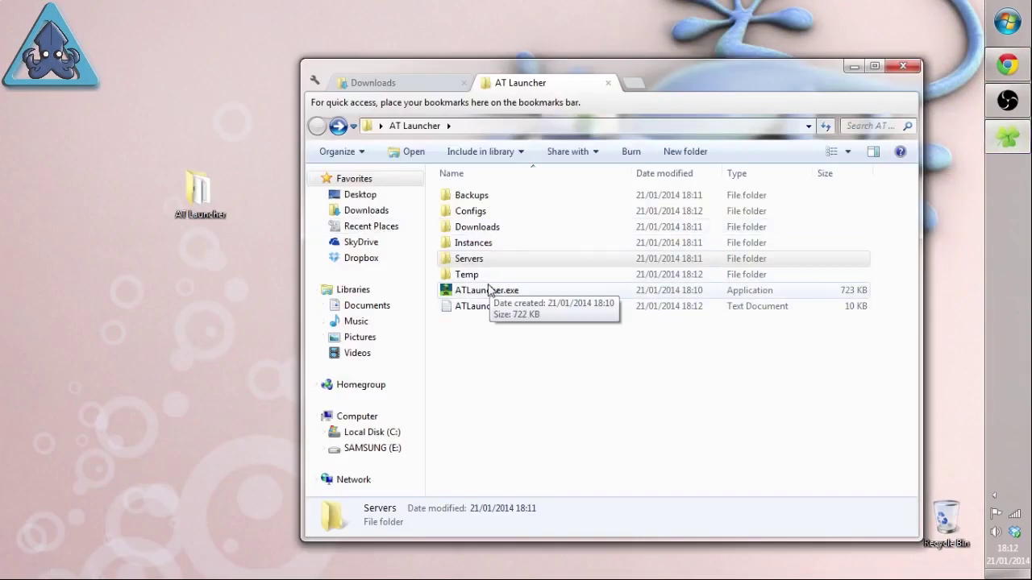
pyautogui.doubleClick(490, 290)
pyautogui.click(538, 313)
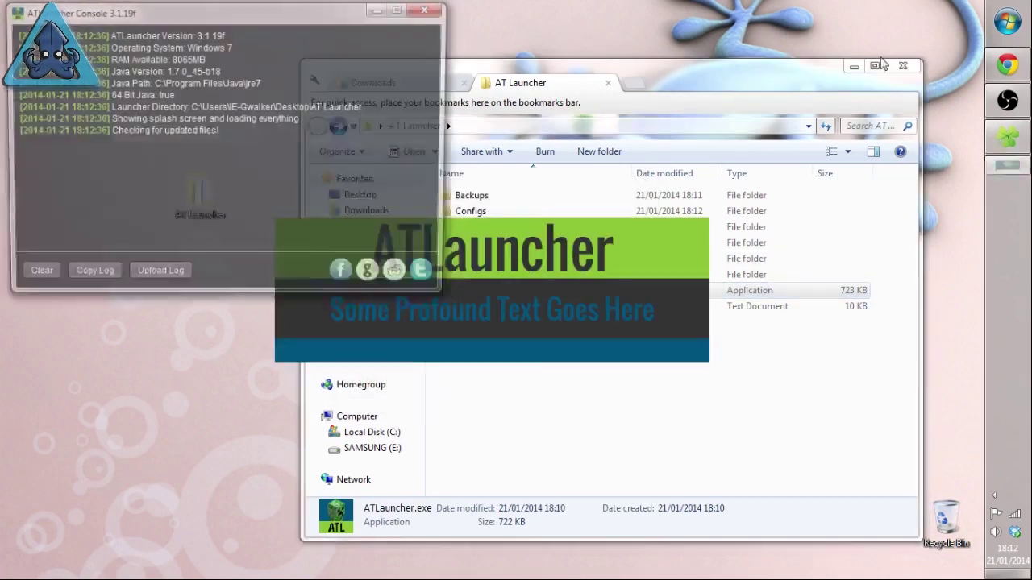
pyautogui.click(854, 66)
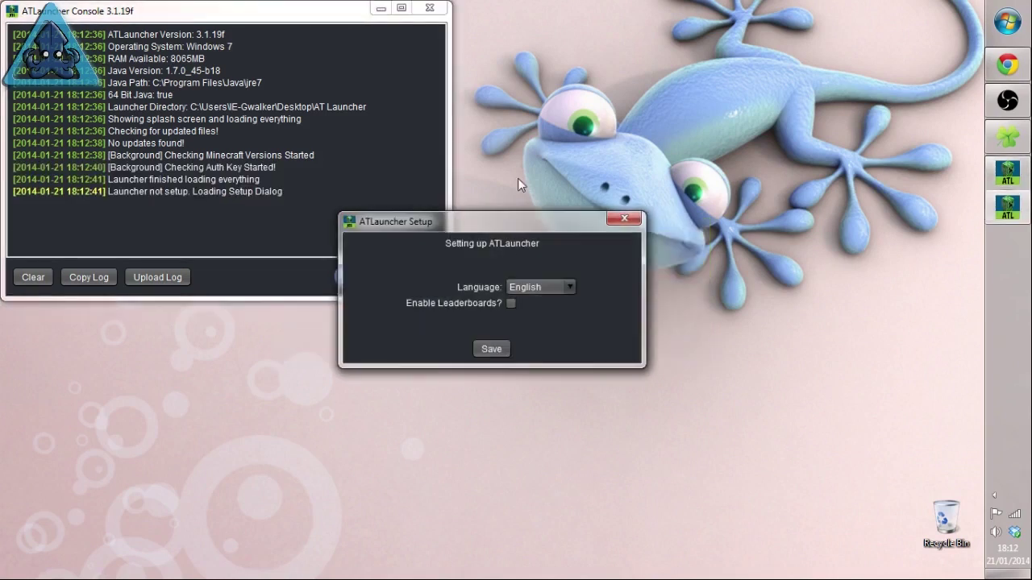
# Step: Save the ATLauncher Setup dialog with the language left as English
pyautogui.moveTo(466, 229); pyautogui.dragTo(459, 150)
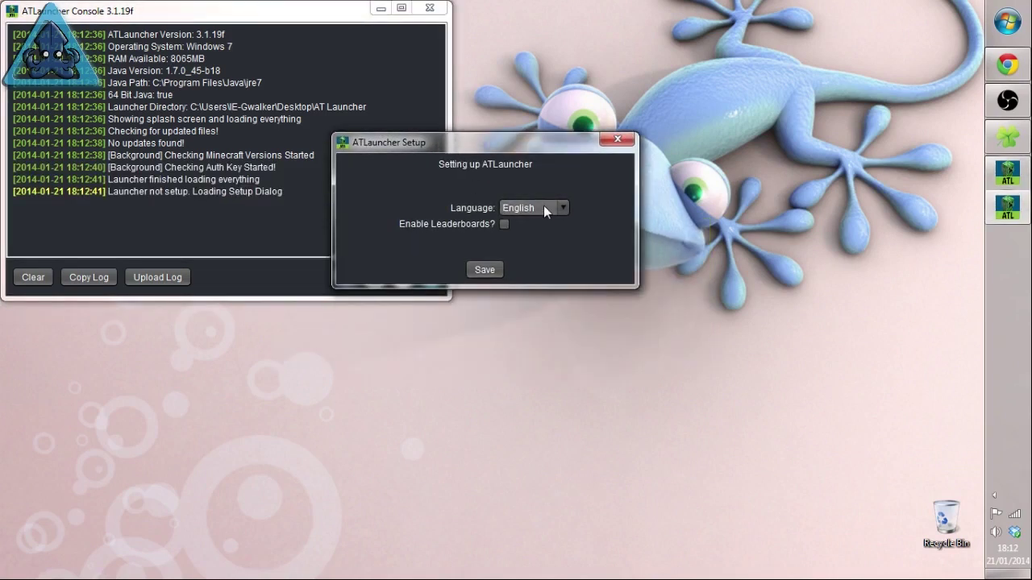
pyautogui.click(488, 271)
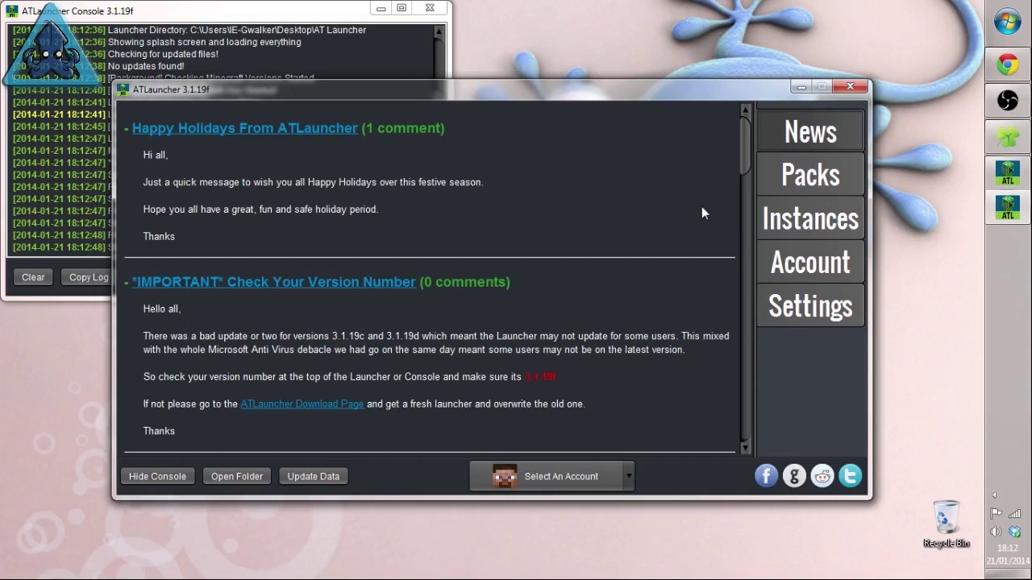
# Step: Add the Minecraft account with its username and password, then switch to it
pyautogui.click(804, 258)
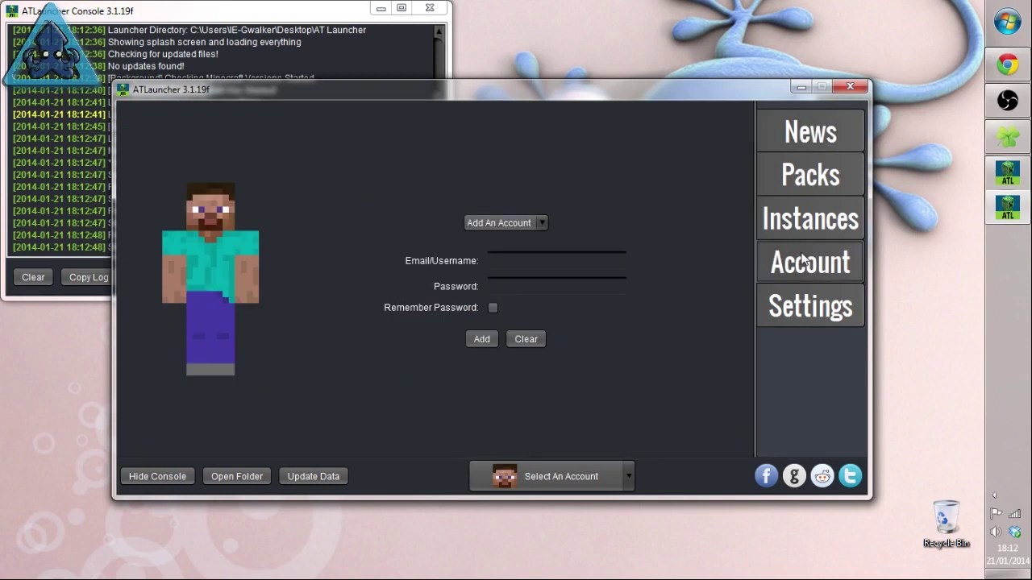
pyautogui.click(539, 261)
pyautogui.write('username')
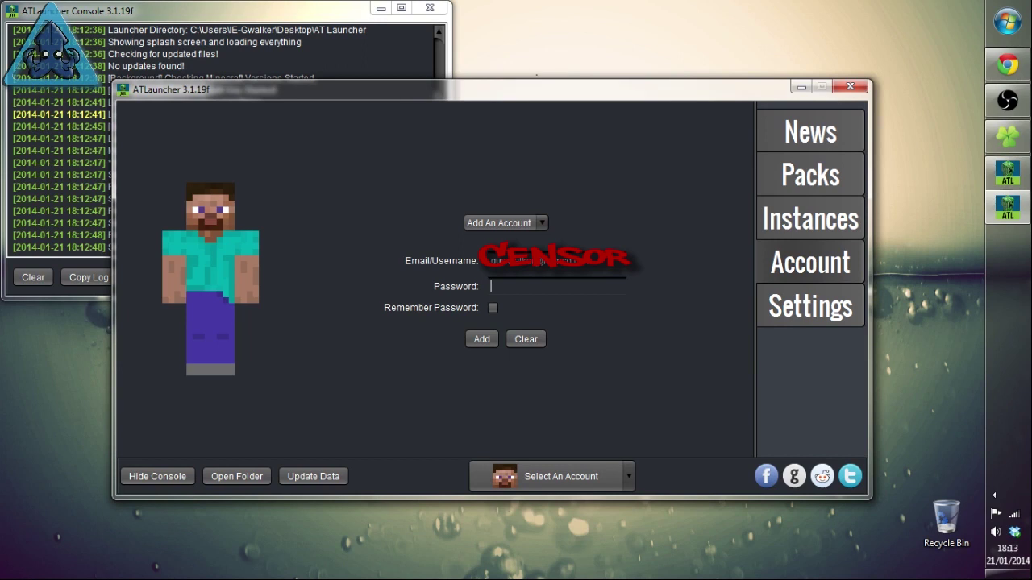
pyautogui.write('******')
pyautogui.click(481, 339)
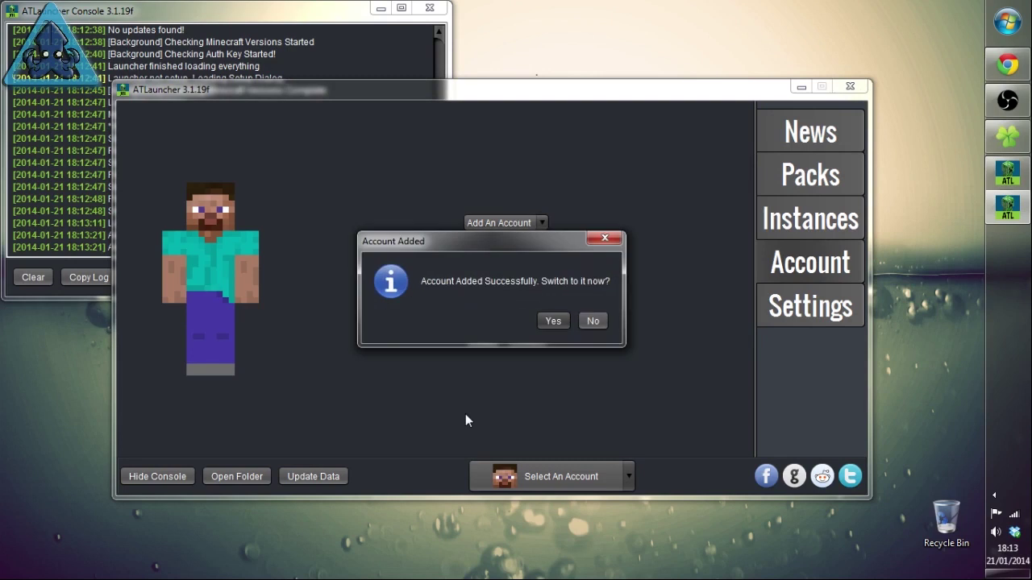
pyautogui.click(552, 325)
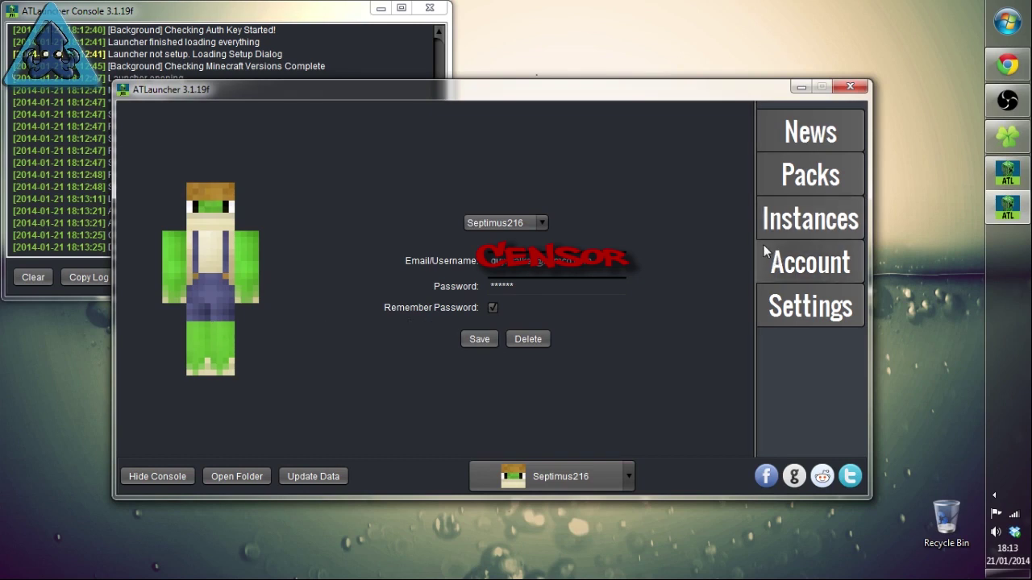
# Step: Open Packs and scroll the list down to ChaosVille and its description
pyautogui.click(810, 174)
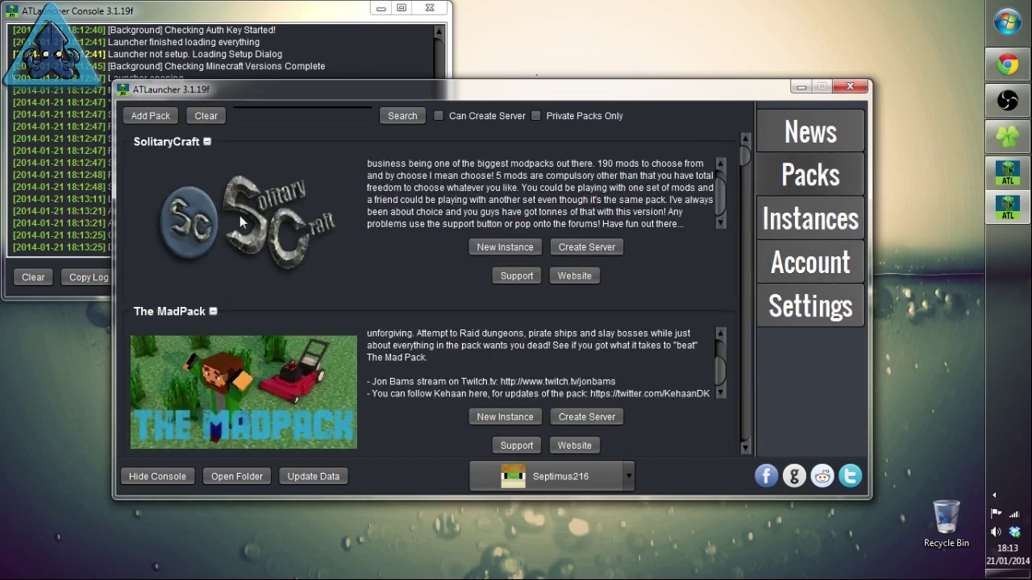
pyautogui.moveTo(744, 155); pyautogui.dragTo(764, 232)
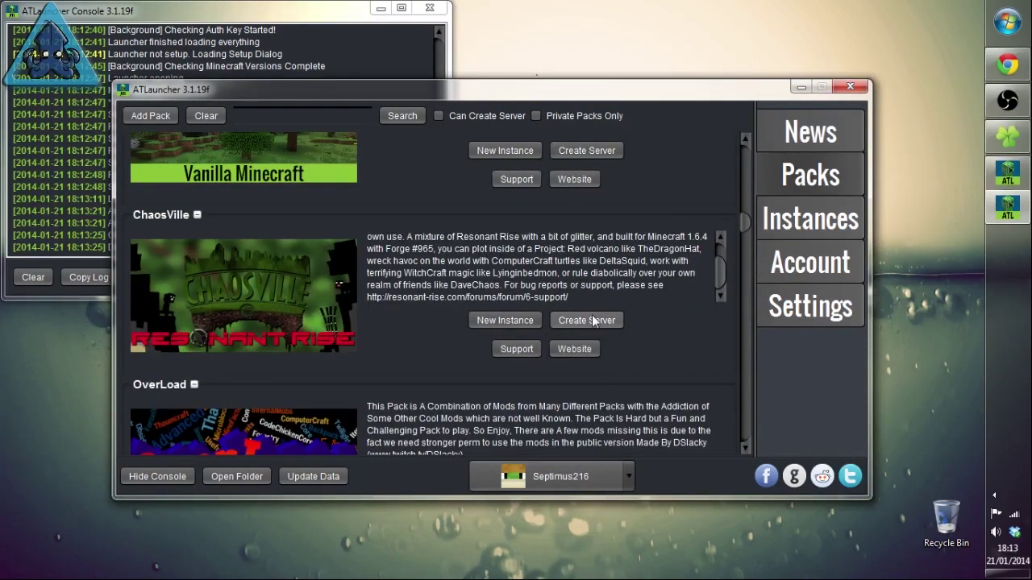
pyautogui.scroll(1, 722, 243)
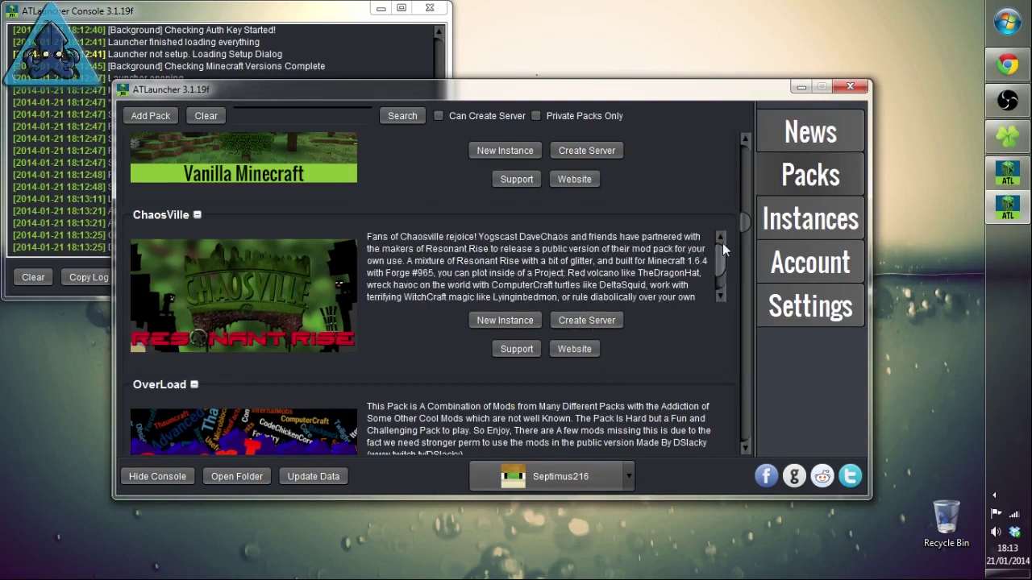
pyautogui.scroll(-1, 724, 274)
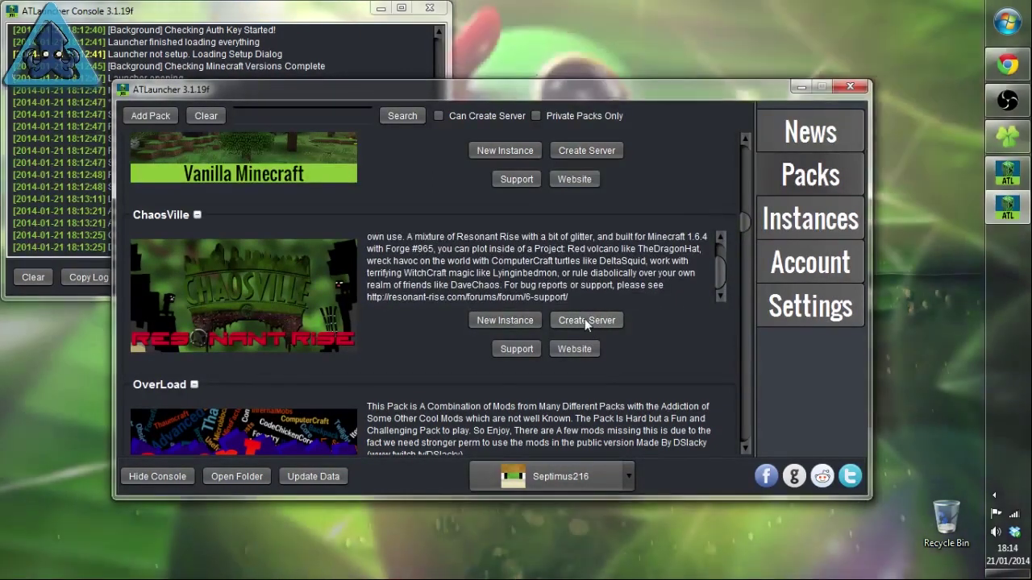
# Step: Install a new ChaosVille instance, version 2.5.6.0-RR-YOGS, named ChaosVille
pyautogui.click(523, 322)
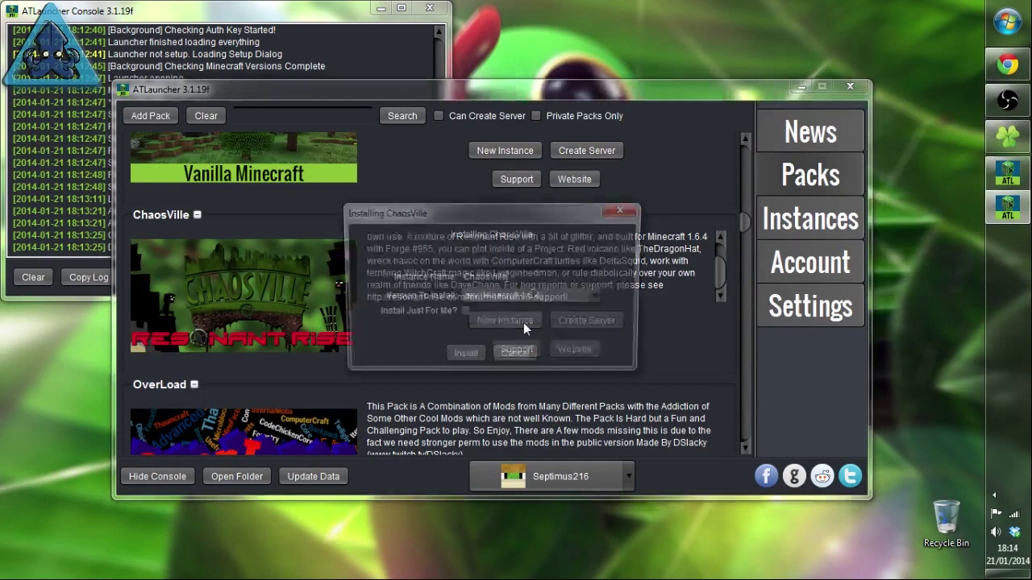
pyautogui.click(512, 297)
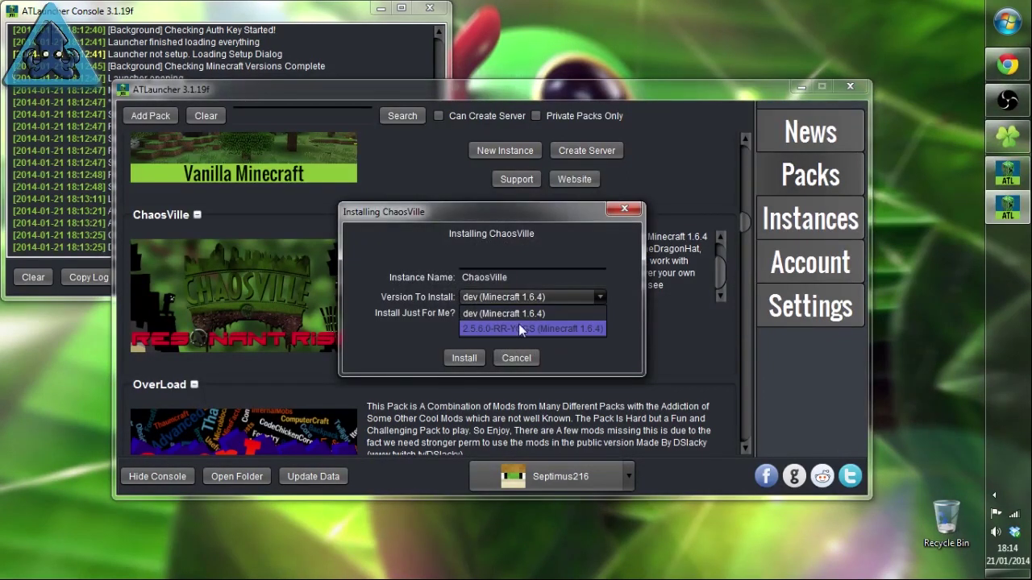
pyautogui.click(517, 325)
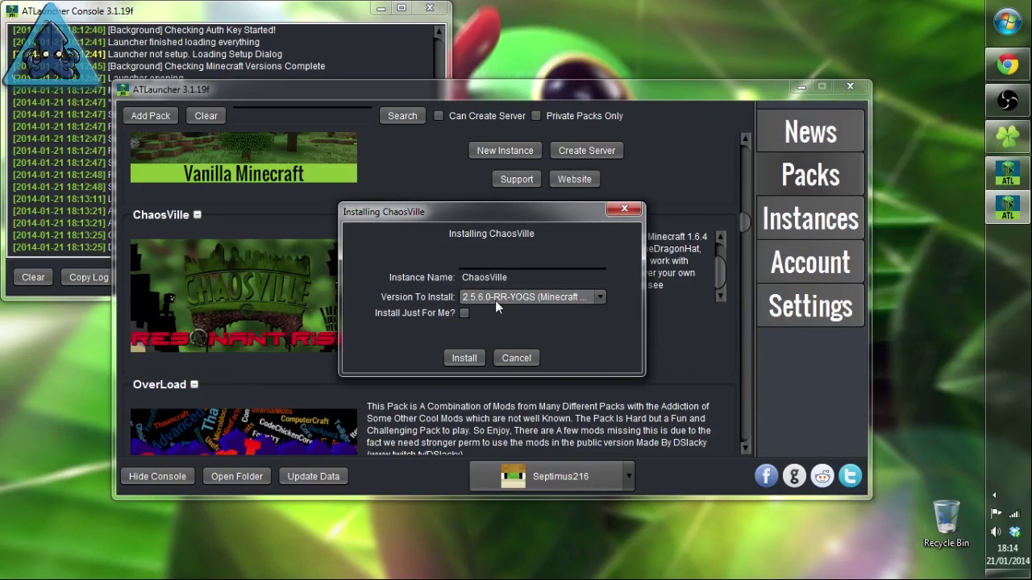
pyautogui.doubleClick(531, 277)
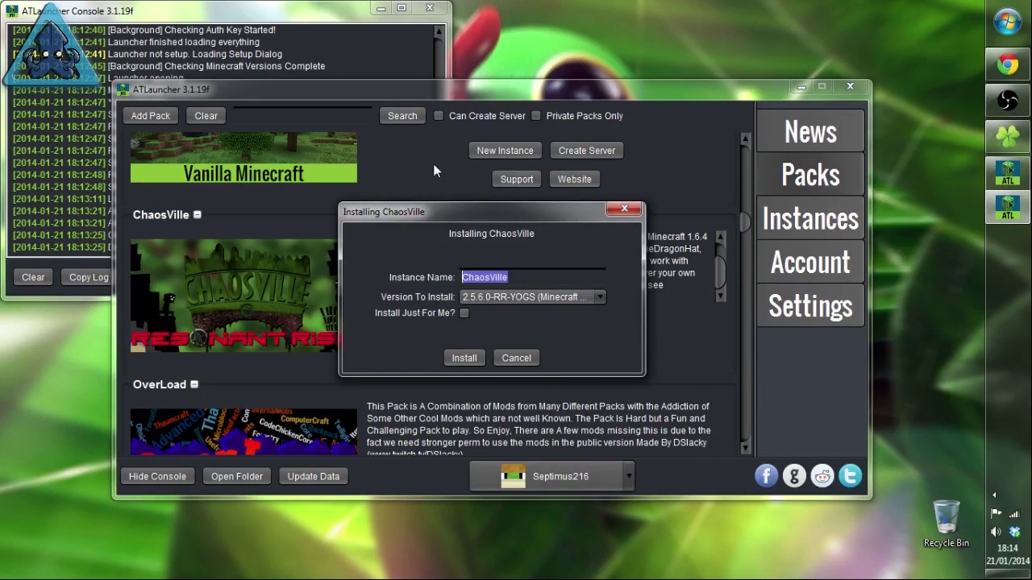
pyautogui.click(462, 313)
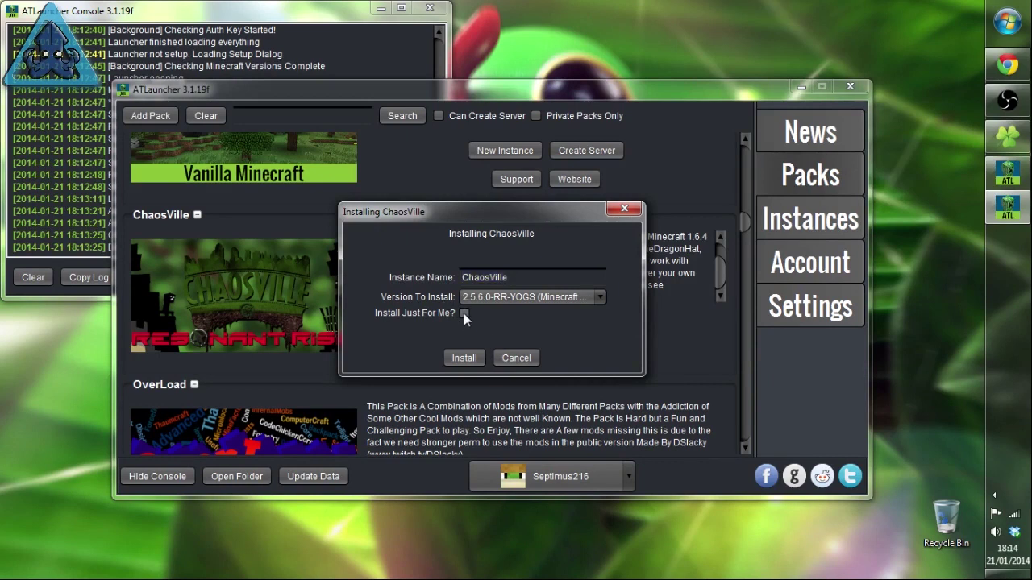
pyautogui.click(452, 360)
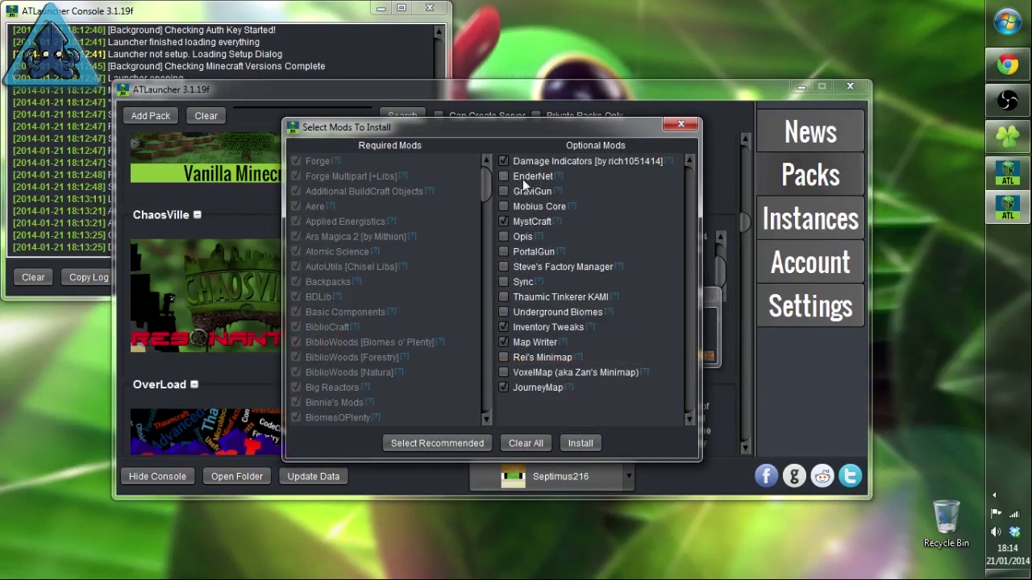
# Step: Tick Steve's Factory Manager, Thaumic Tinkerer KAMI and Underground Biomes; untick Map Writer and JourneyMap
pyautogui.moveTo(485, 177); pyautogui.dragTo(471, 422)
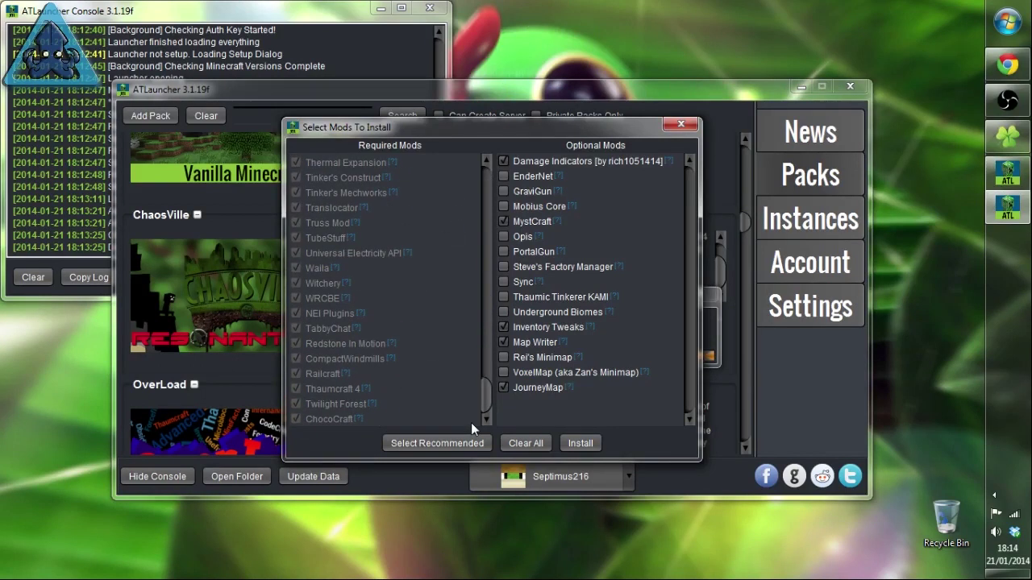
pyautogui.moveTo(481, 405); pyautogui.dragTo(461, 140)
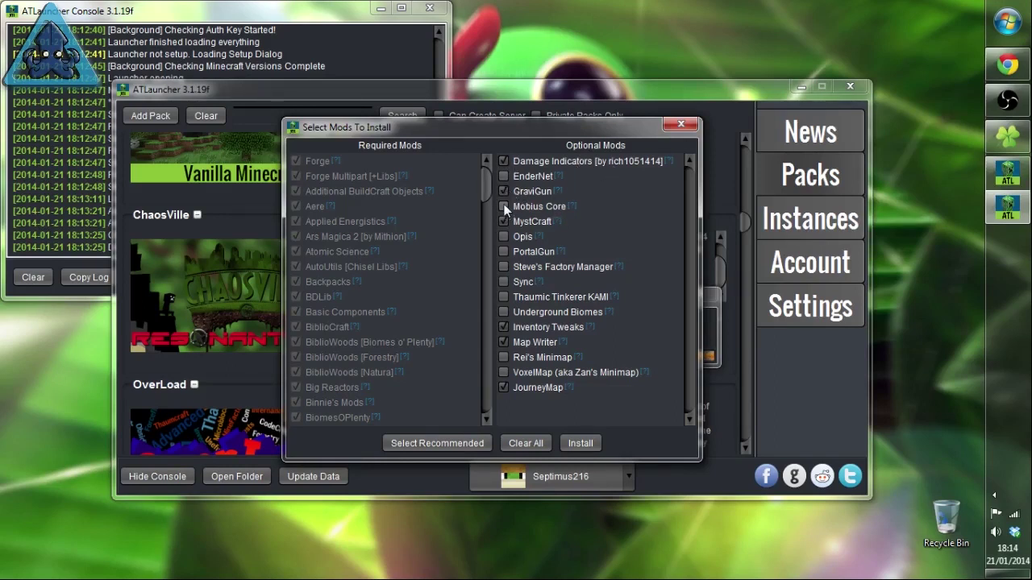
pyautogui.click(504, 267)
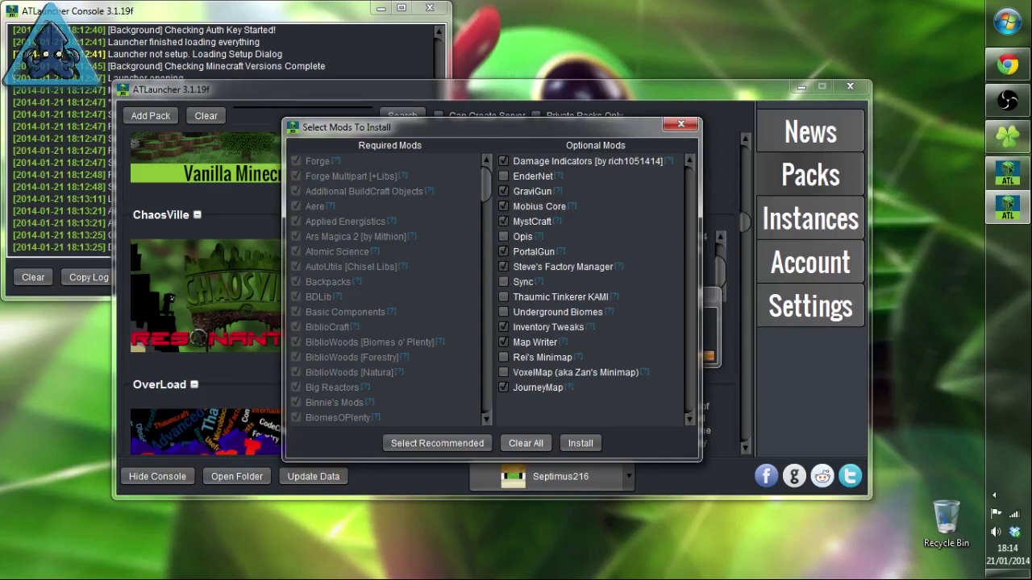
pyautogui.click(500, 297)
pyautogui.click(504, 312)
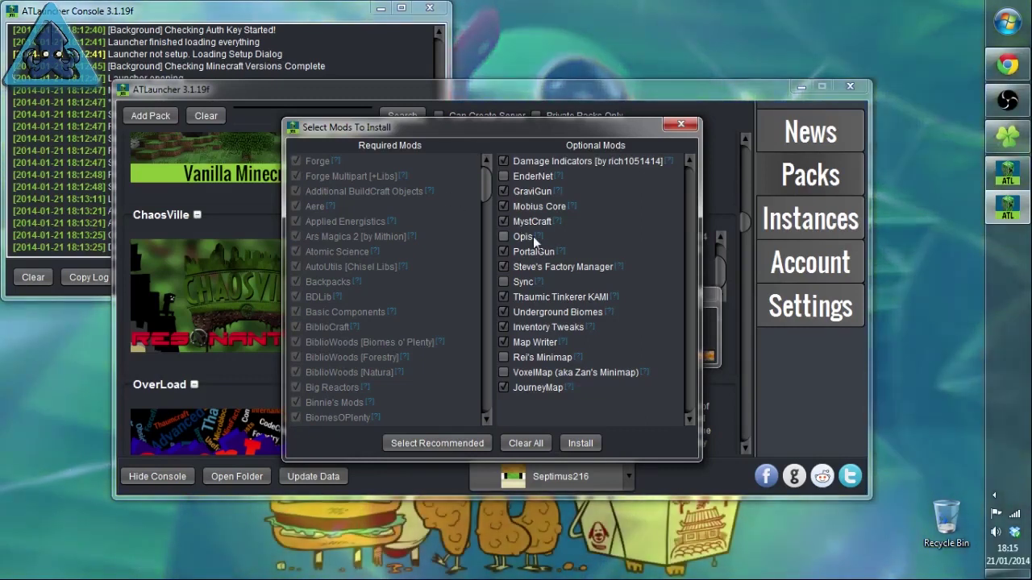
pyautogui.click(503, 234)
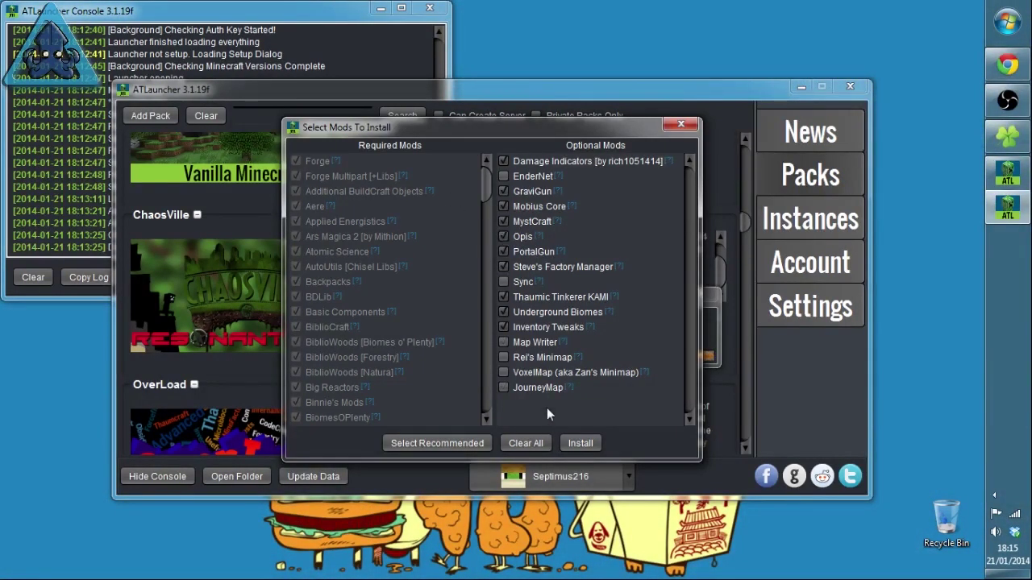
pyautogui.click(503, 251)
# Step: Start installing ChaosVille with the selected mods and move the progress window aside
pyautogui.click(581, 445)
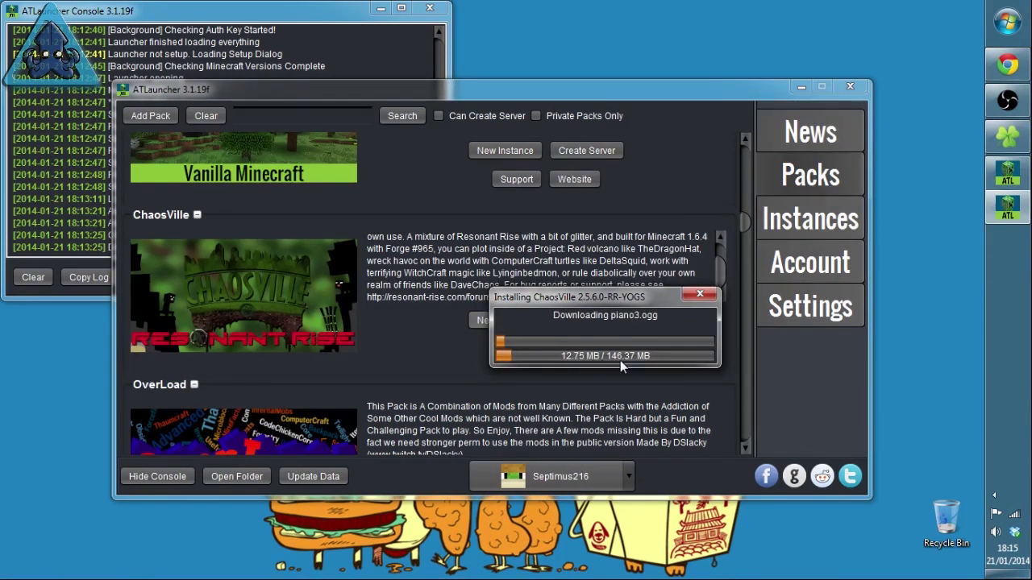
pyautogui.moveTo(628, 298); pyautogui.dragTo(506, 373)
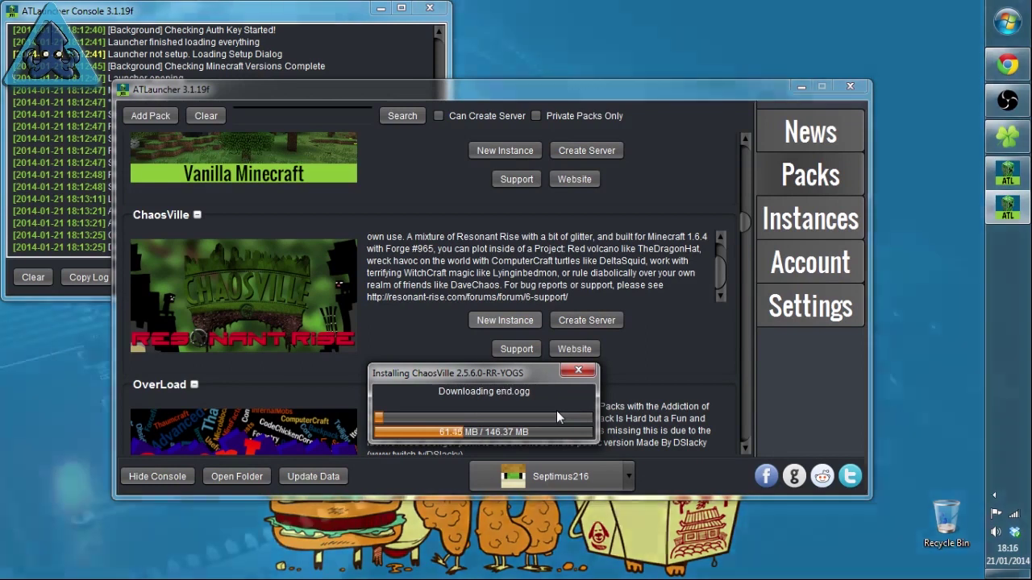
# Step: Move the ChaosVille progress window aside until the Railcraft adf.ly page opens in Chrome
pyautogui.moveTo(476, 380); pyautogui.dragTo(473, 238)
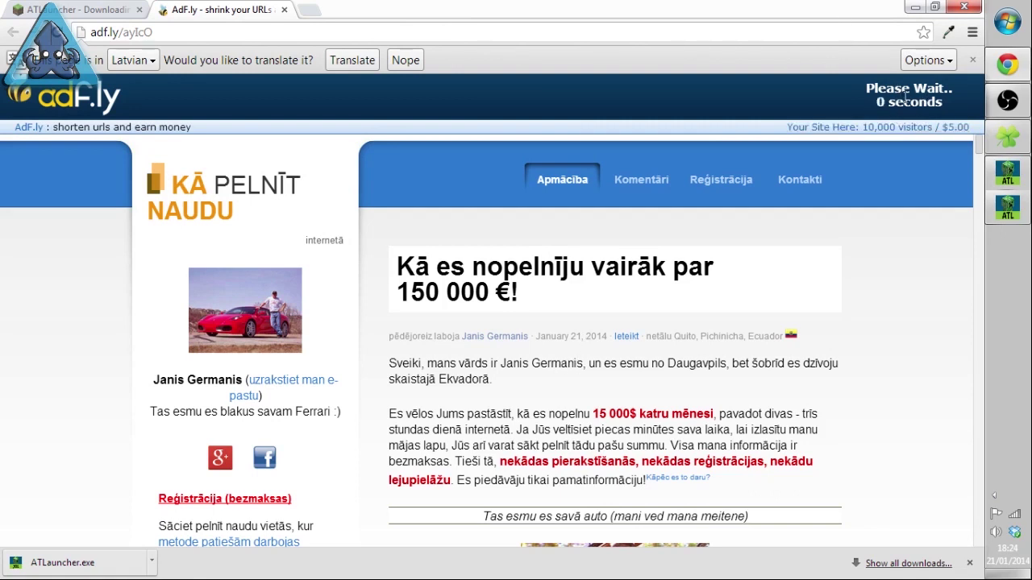
# Step: Skip the adf.ly ad and keep the flagged Railcraft_1.6.4-8.3.2.0.jar download
pyautogui.click(236, 196)
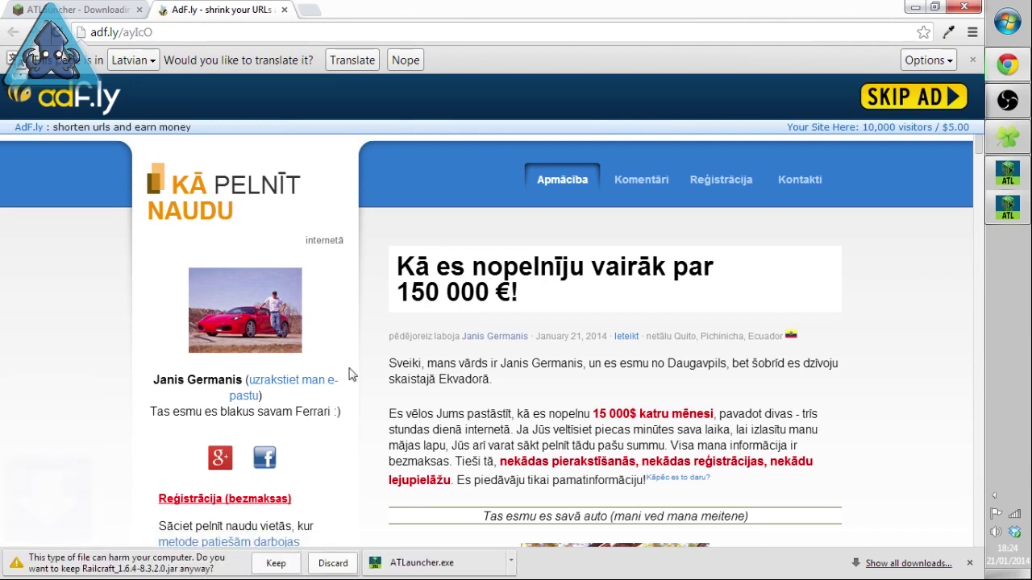
pyautogui.click(276, 563)
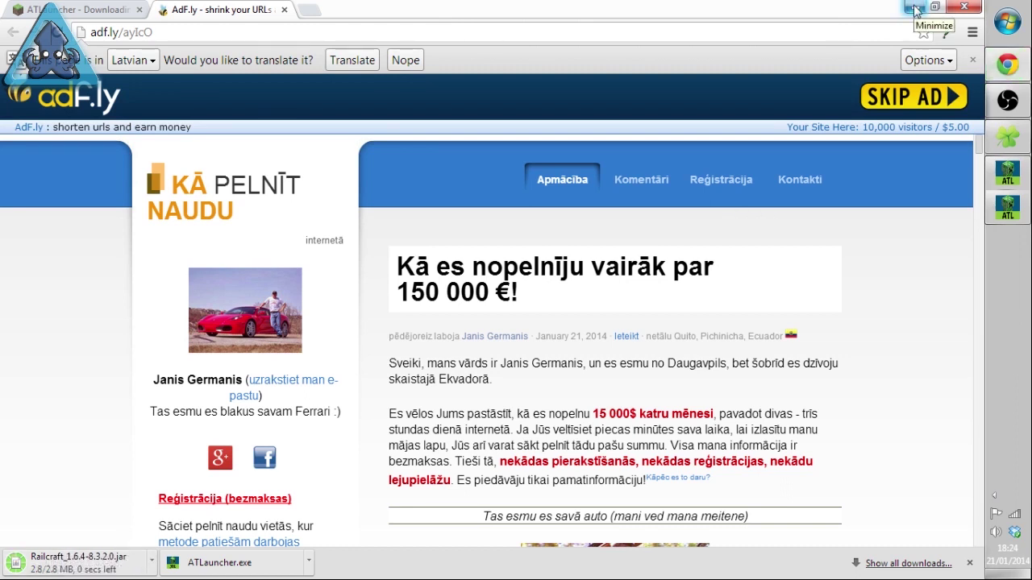
# Step: Locate and select Railcraft_1.6.4-8.3.2.0.jar in the Downloads folder in Windows Explorer
pyautogui.click(976, 10)
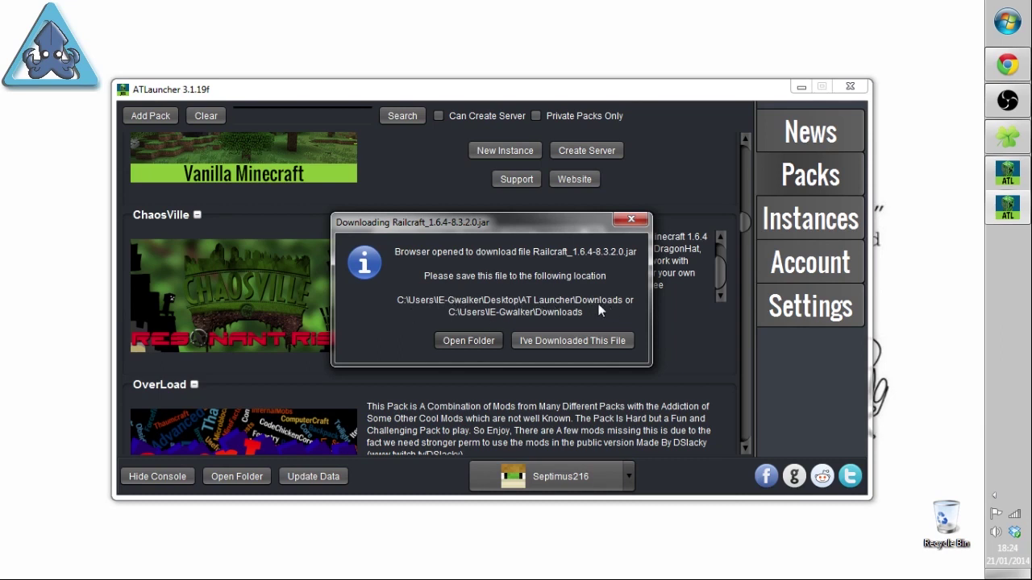
pyautogui.click(1020, 142)
pyautogui.click(379, 83)
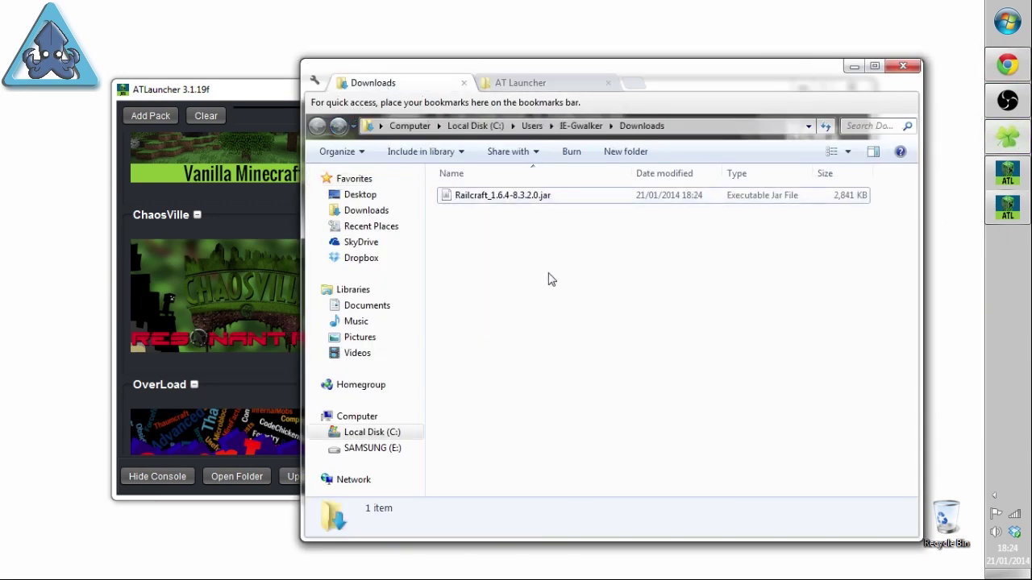
pyautogui.click(502, 195)
pyautogui.moveTo(569, 287); pyautogui.dragTo(368, 161)
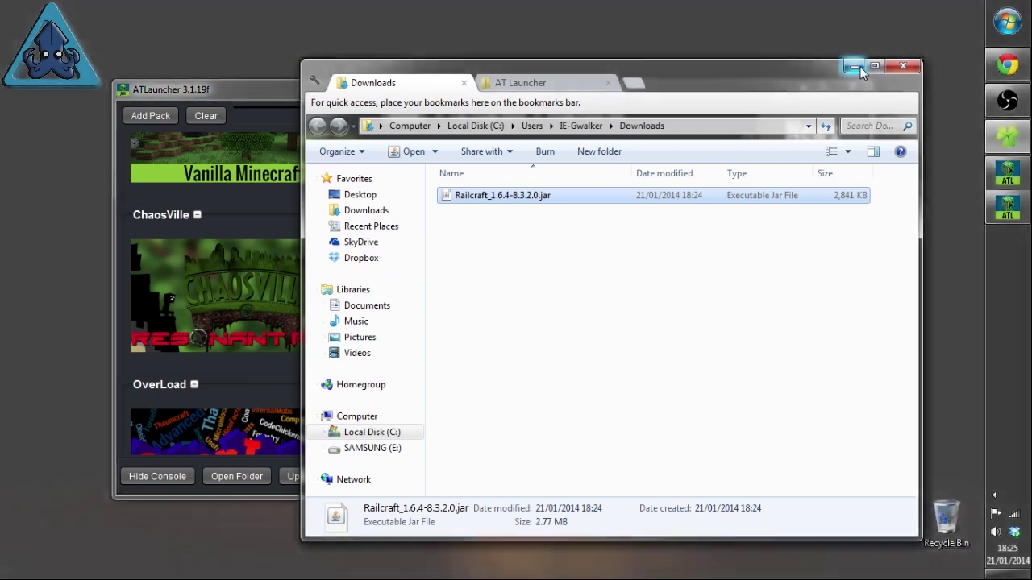
# Step: Return to ATLauncher and confirm the Railcraft file has been downloaded
pyautogui.click(856, 66)
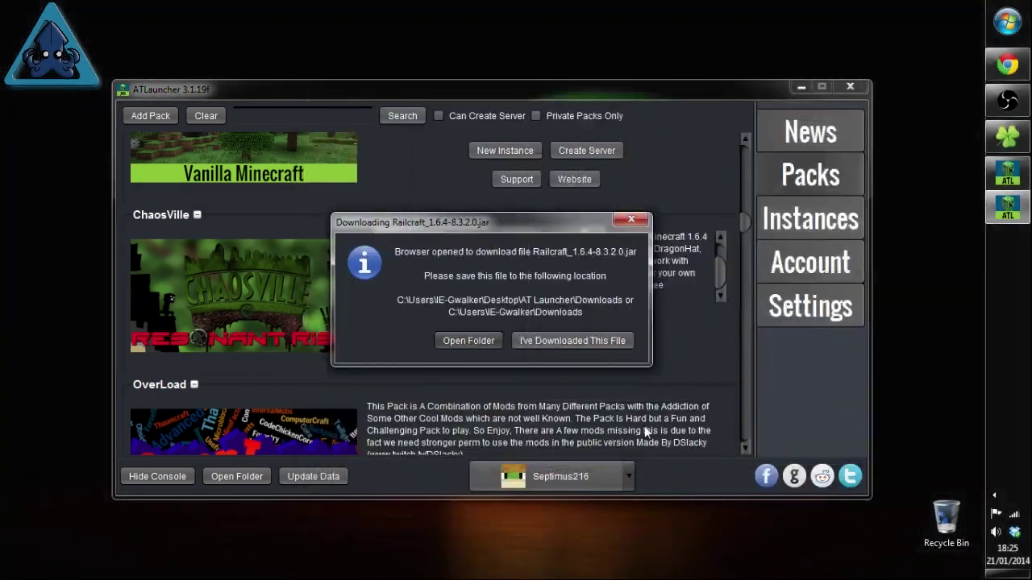
pyautogui.click(592, 343)
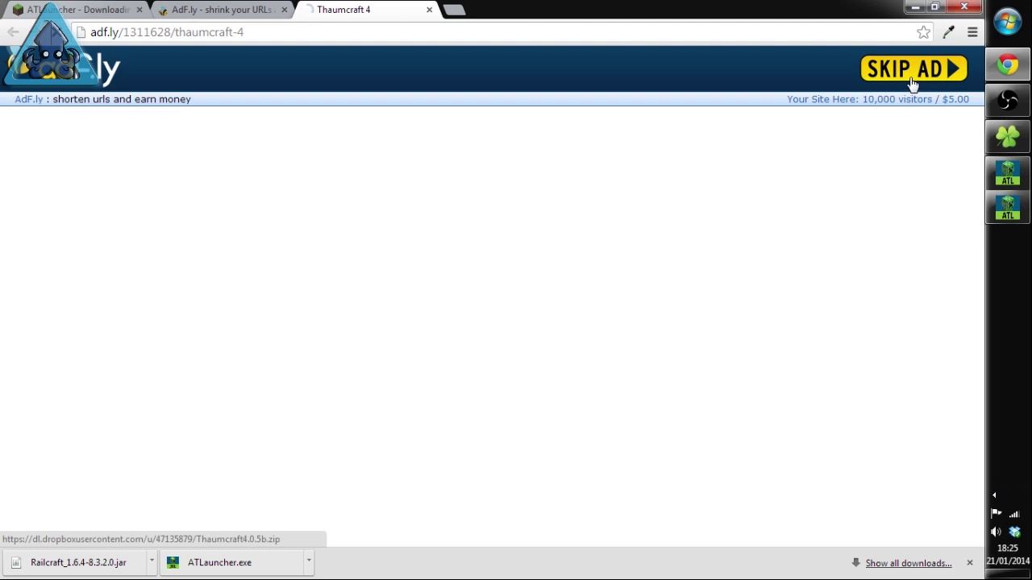
# Step: Skip the Thaumcraft 4 ad, let Thaumcraft4.0.5b.zip download, then go back to ATLauncher
pyautogui.click(911, 80)
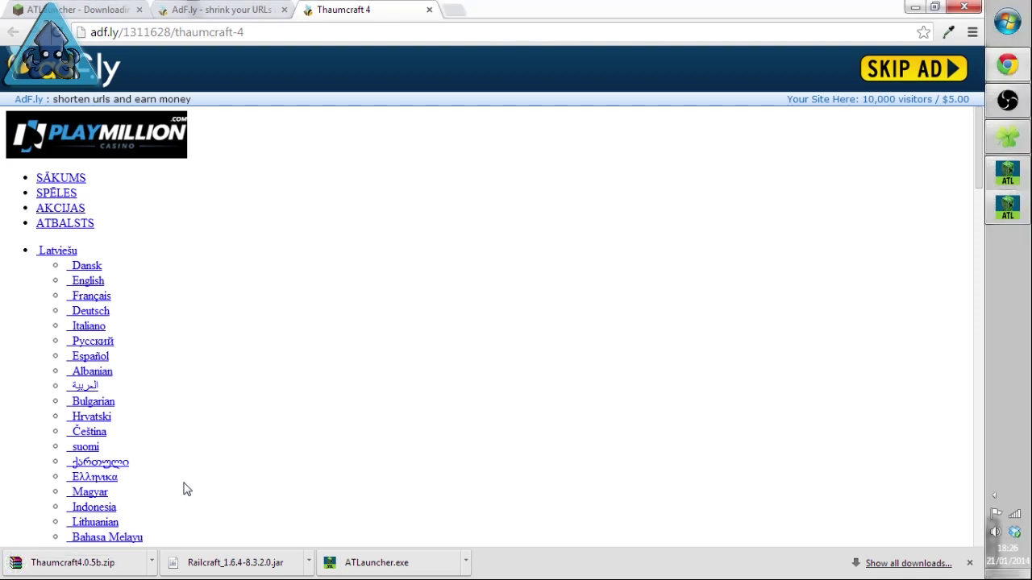
pyautogui.click(916, 10)
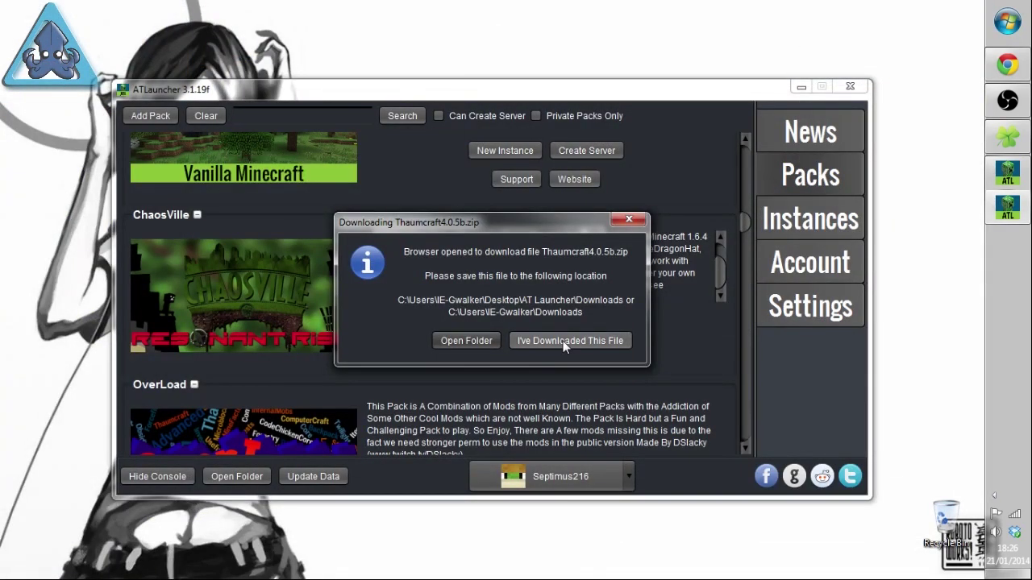
# Step: Confirm Thaumcraft, then skip the ad, keep twilightforest-1.20.3.jar, and close the ad tab
pyautogui.click(565, 345)
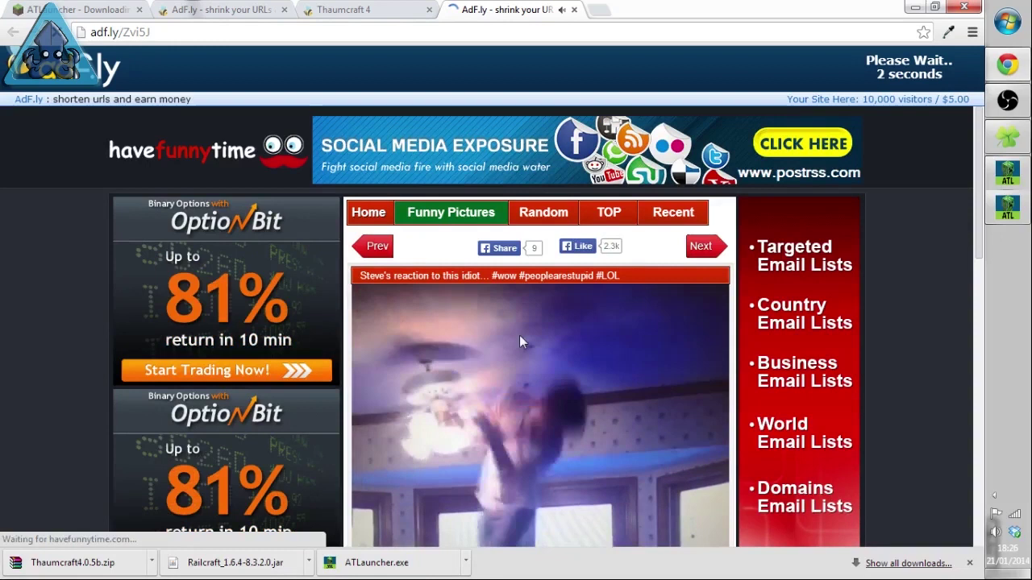
pyautogui.scroll(-3, 508, 363)
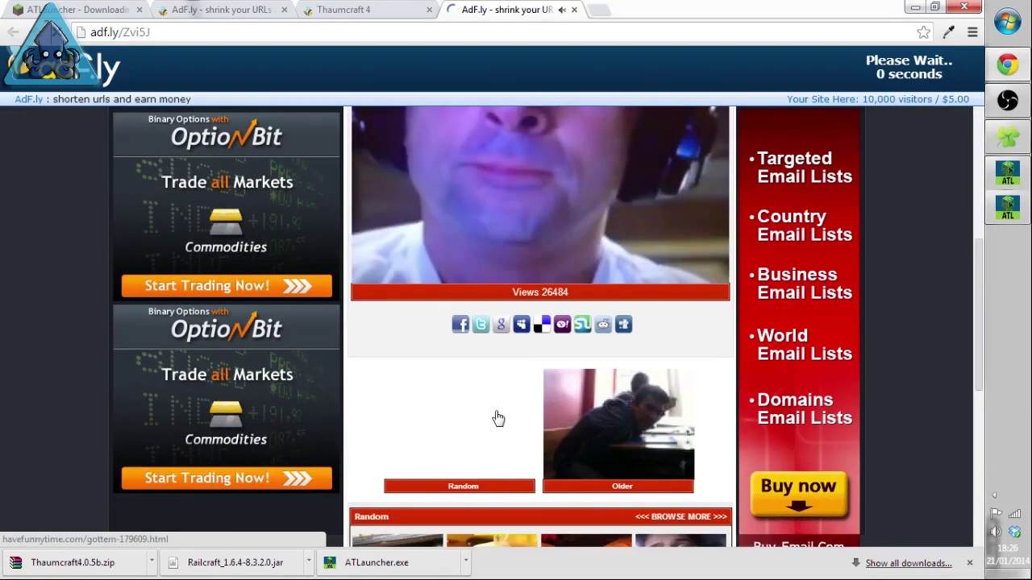
pyautogui.scroll(2, 483, 387)
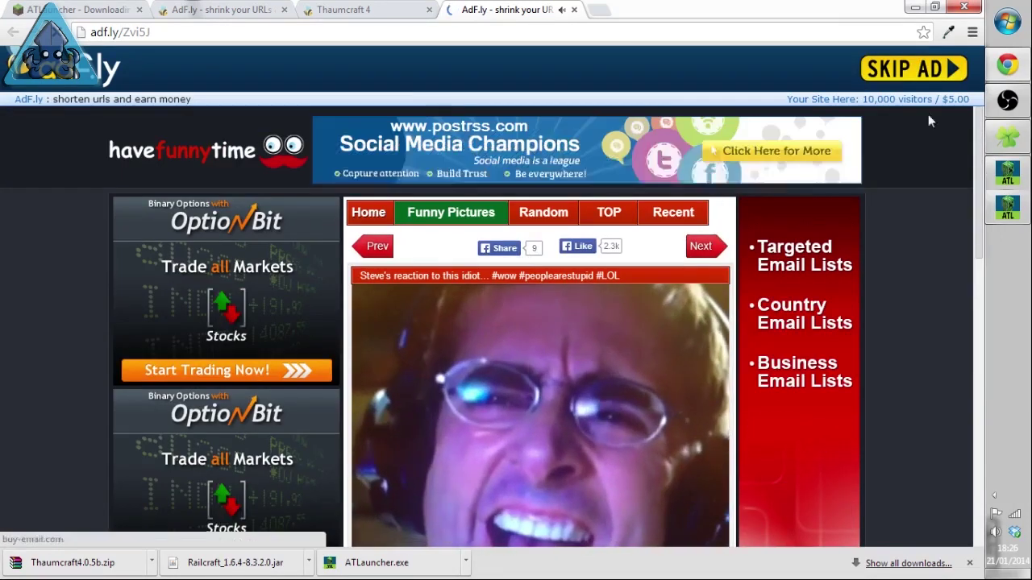
pyautogui.click(926, 66)
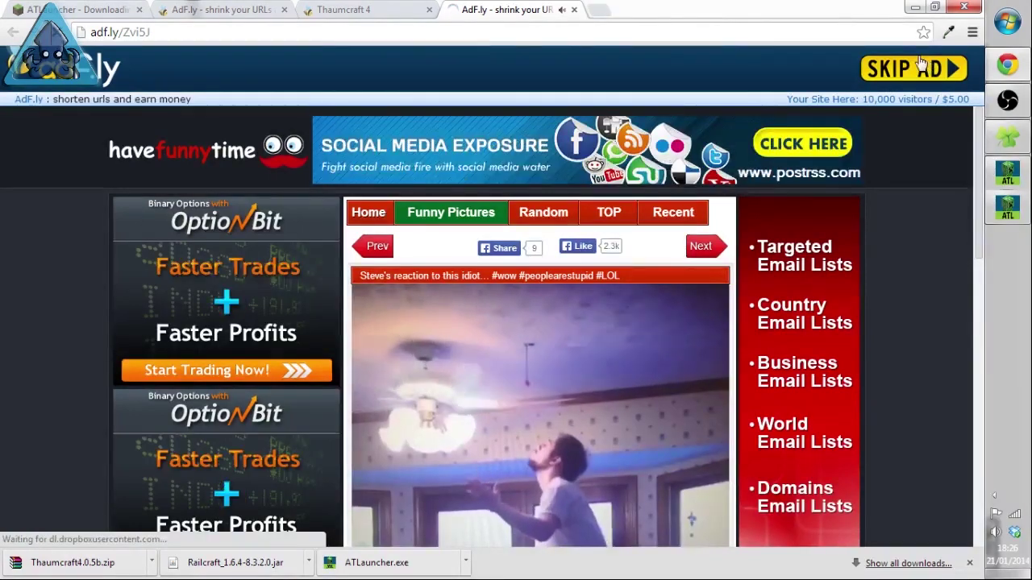
pyautogui.click(275, 563)
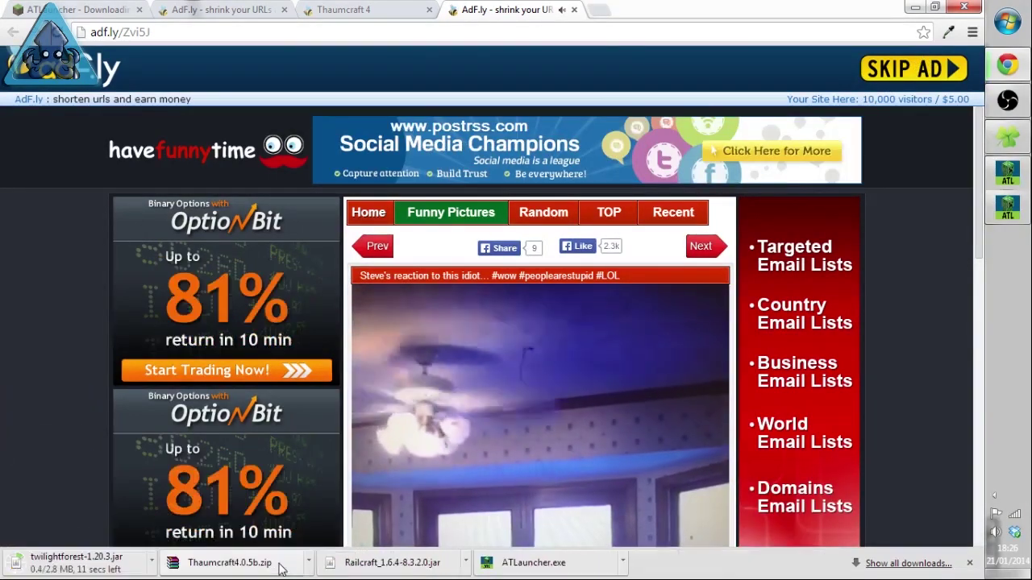
pyautogui.click(573, 9)
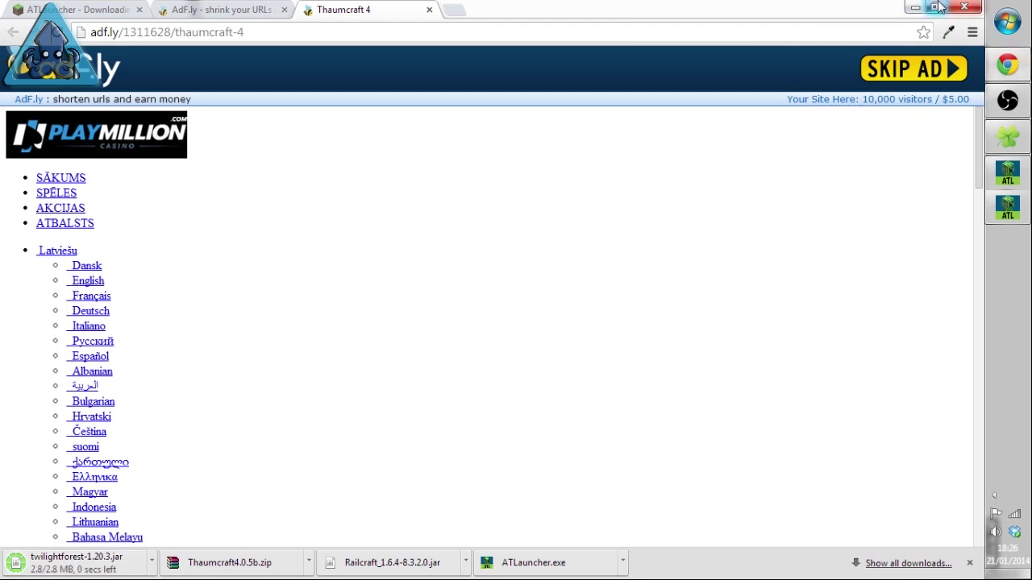
# Step: Confirm the Twilight Forest file and dismiss the ChaosVille 2.5.6.0-RR-YOGS installed message
pyautogui.click(911, 7)
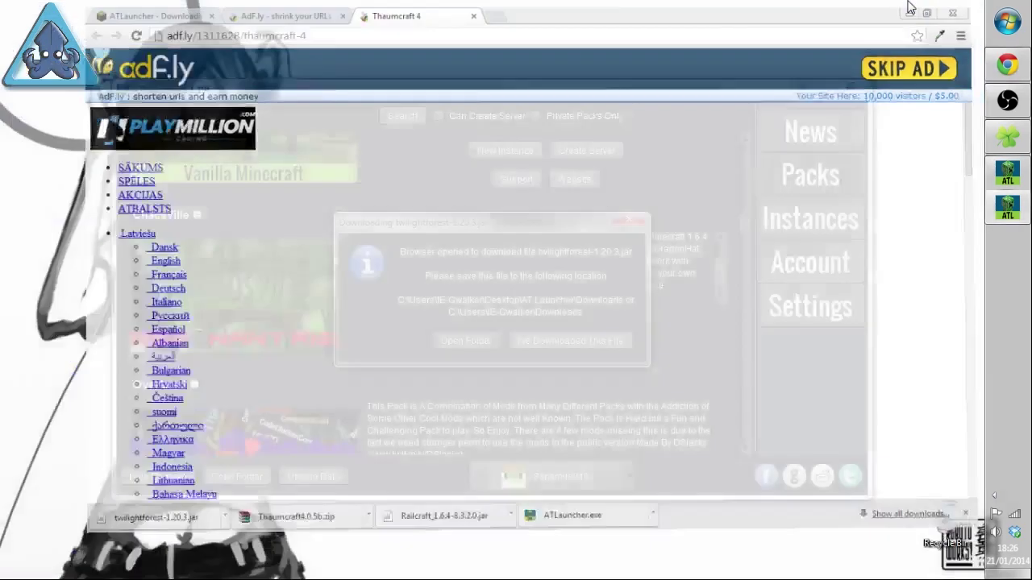
pyautogui.click(590, 343)
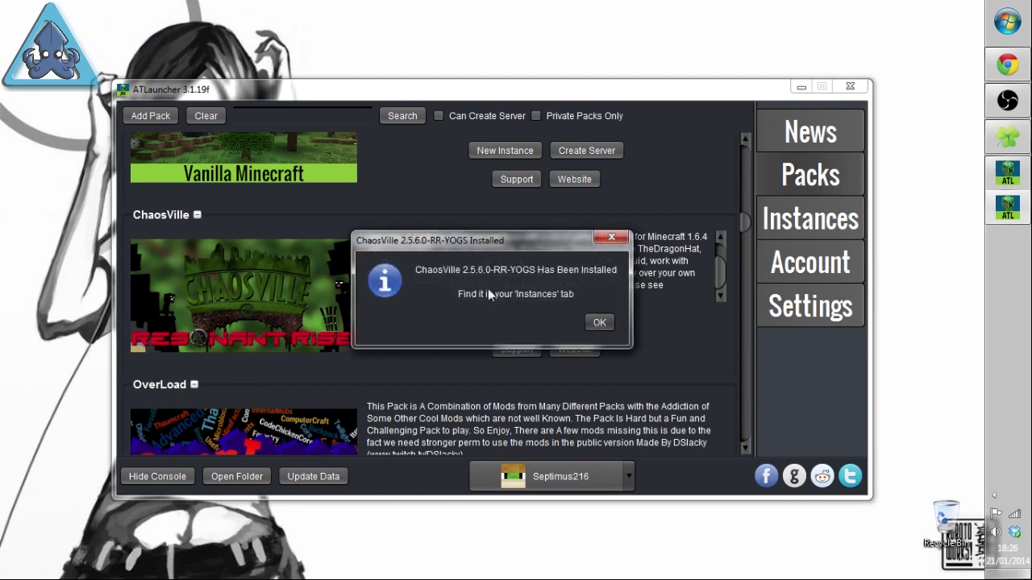
pyautogui.click(597, 323)
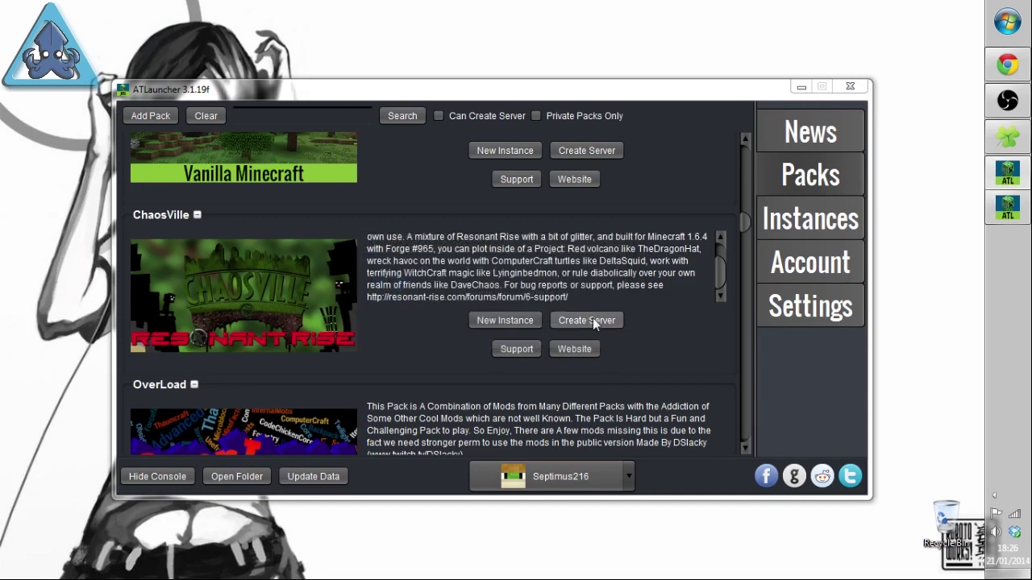
# Step: Start Notepad from the program list and place it over the launcher's lower half
pyautogui.moveTo(743, 223); pyautogui.dragTo(752, 455)
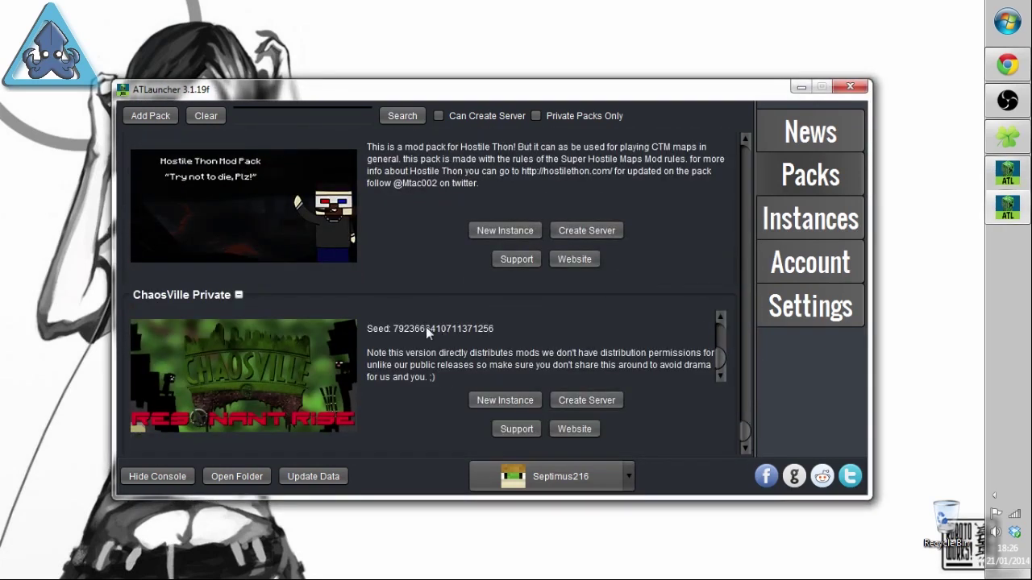
pyautogui.click(1008, 22)
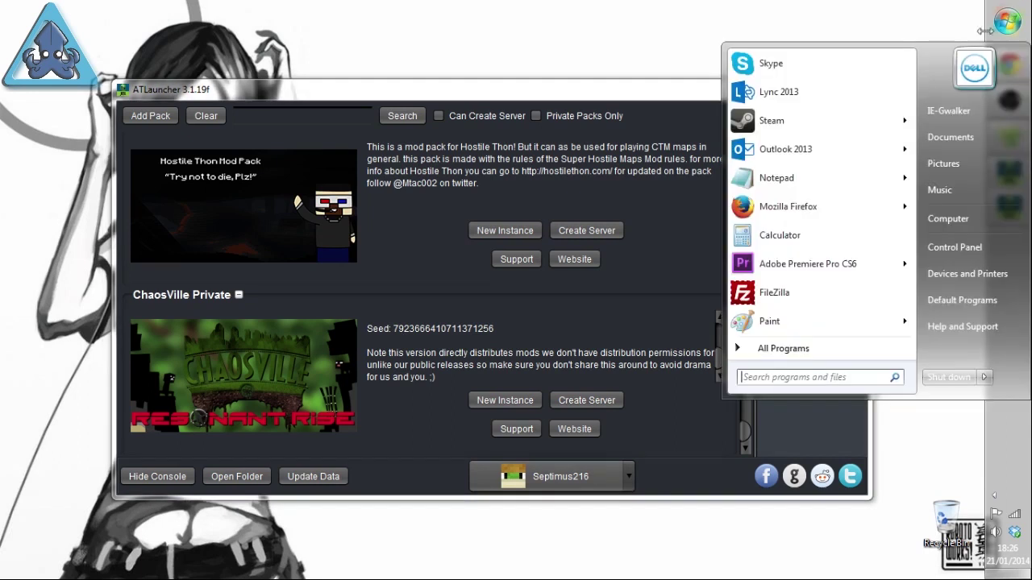
pyautogui.click(794, 173)
pyautogui.moveTo(575, 30); pyautogui.dragTo(372, 361)
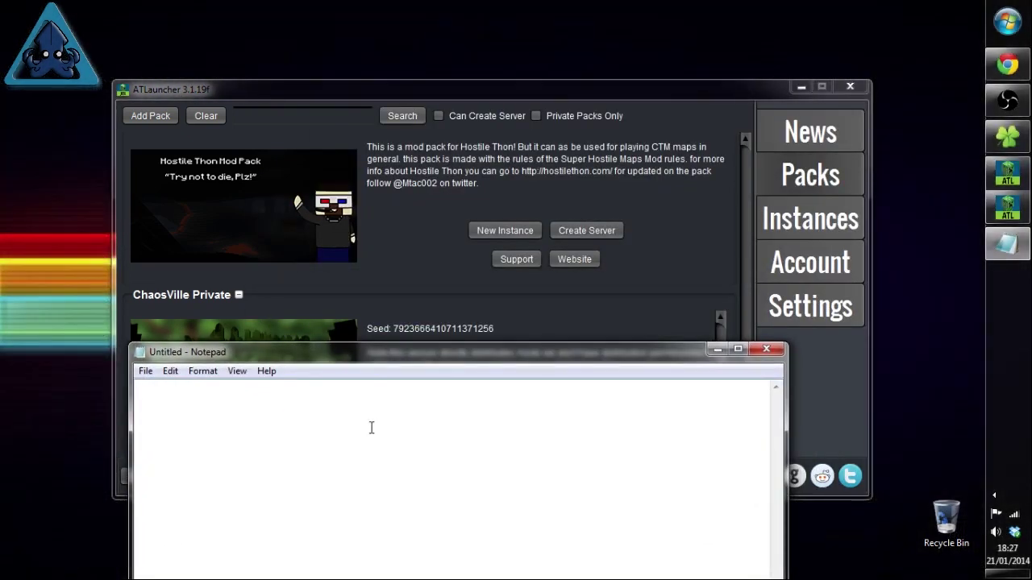
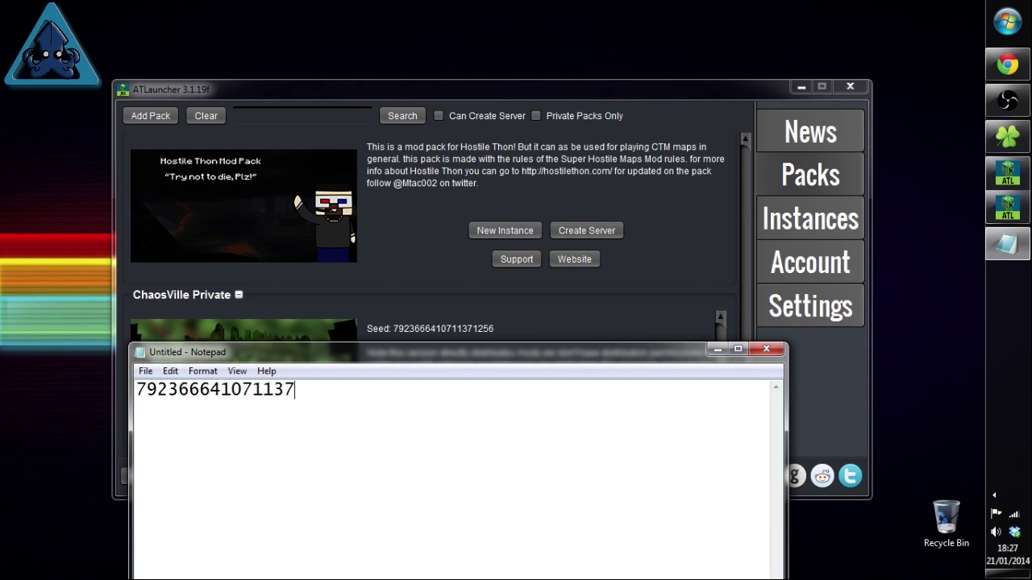
pyautogui.hotkey('shift', 'Left')
pyautogui.hotkey('shift', 'Left')
pyautogui.hotkey('shift', 'Left')
pyautogui.hotkey('shift', 'Left')
pyautogui.hotkey('shift', 'Left')
pyautogui.hotkey('shift', 'Left')
pyautogui.doubleClick(310, 401)
pyautogui.rightClick(282, 403)
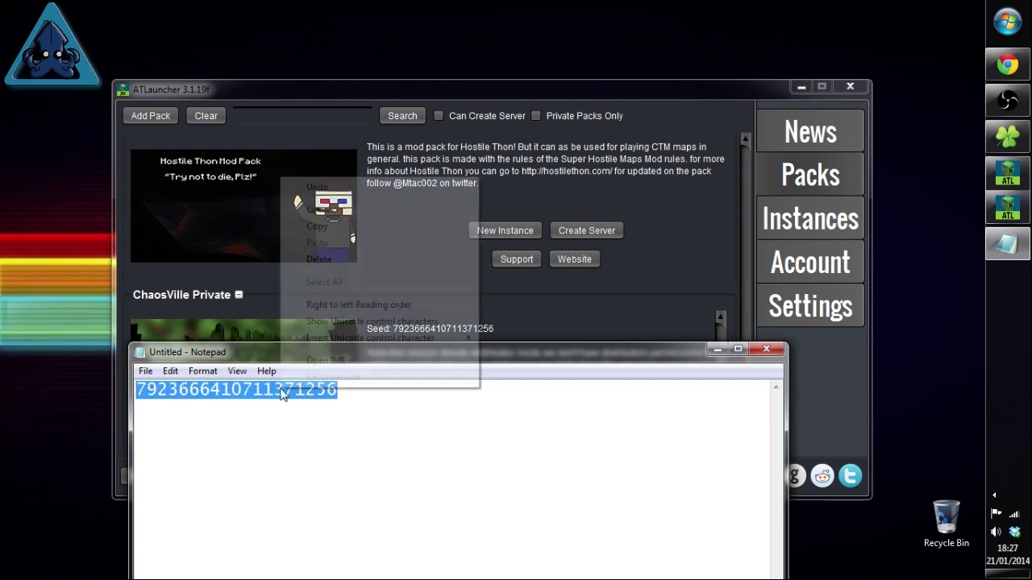
pyautogui.click(329, 232)
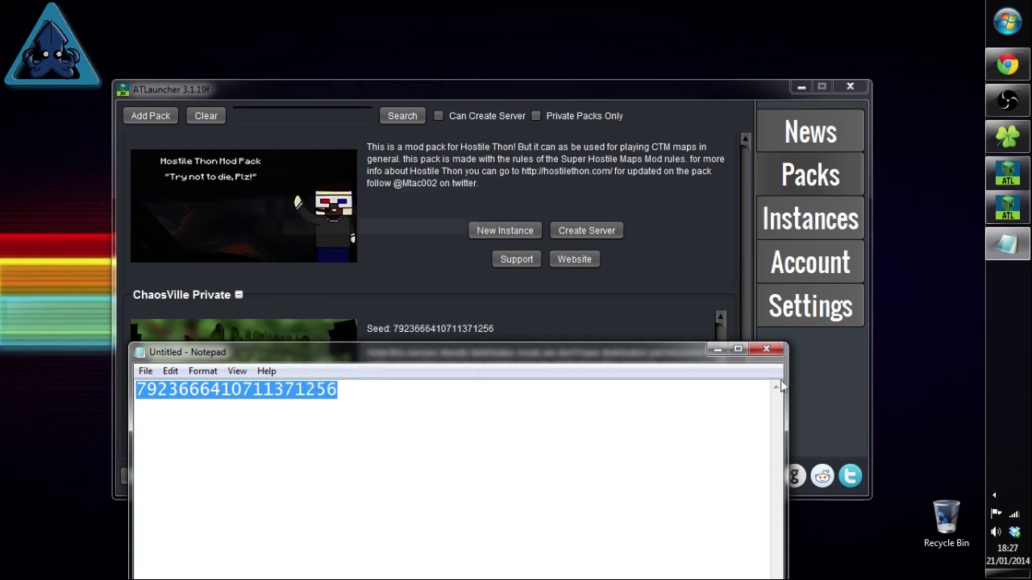
pyautogui.click(717, 349)
# Step: Browse the Packs list, return to Instances, and launch the ChaosVille instance with Play
pyautogui.click(797, 231)
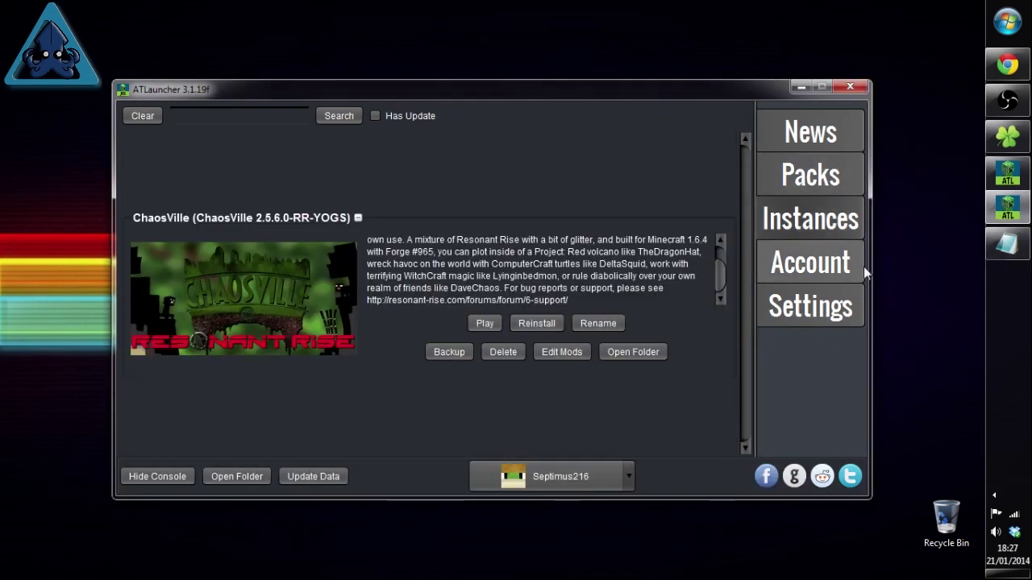
pyautogui.scroll(2, 685, 266)
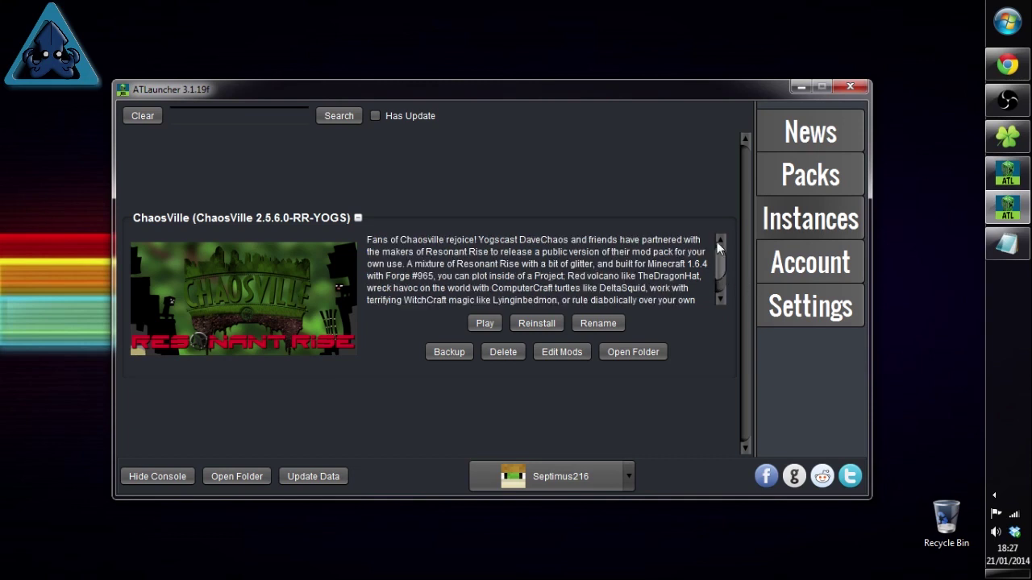
pyautogui.scroll(-2, 685, 266)
pyautogui.scroll(2, 693, 250)
pyautogui.scroll(-2, 705, 258)
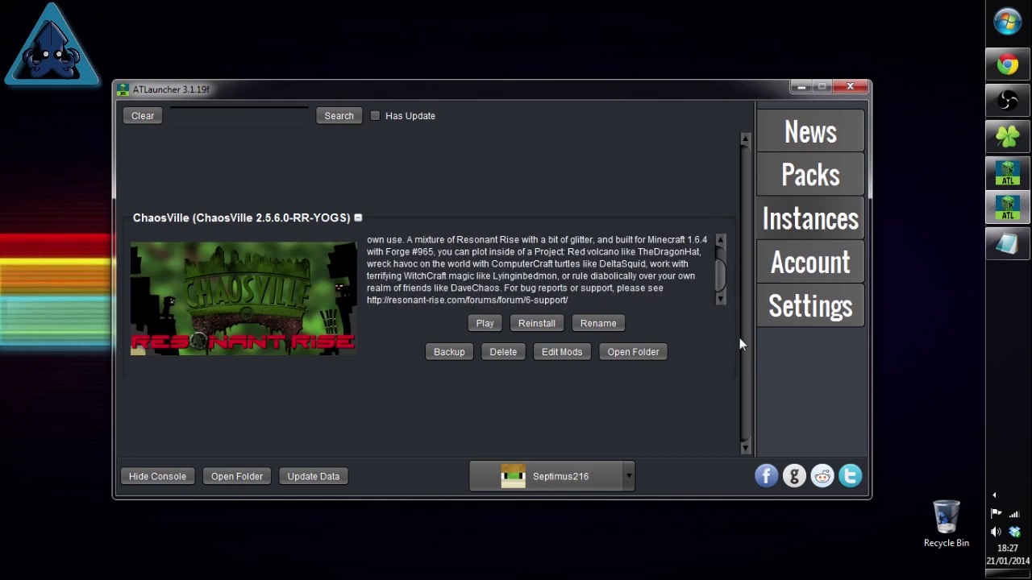
pyautogui.click(844, 187)
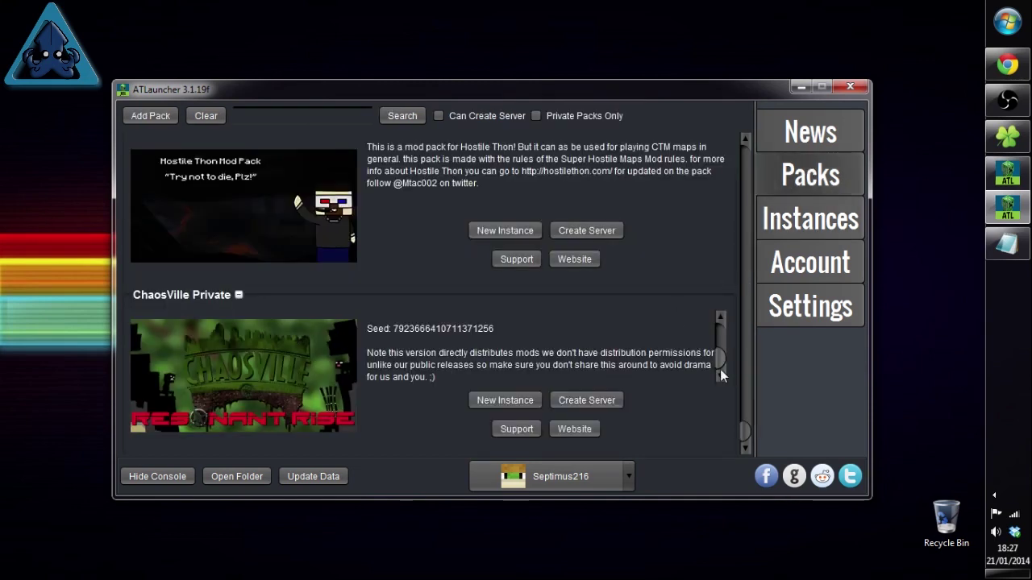
pyautogui.moveTo(747, 436); pyautogui.dragTo(760, 227)
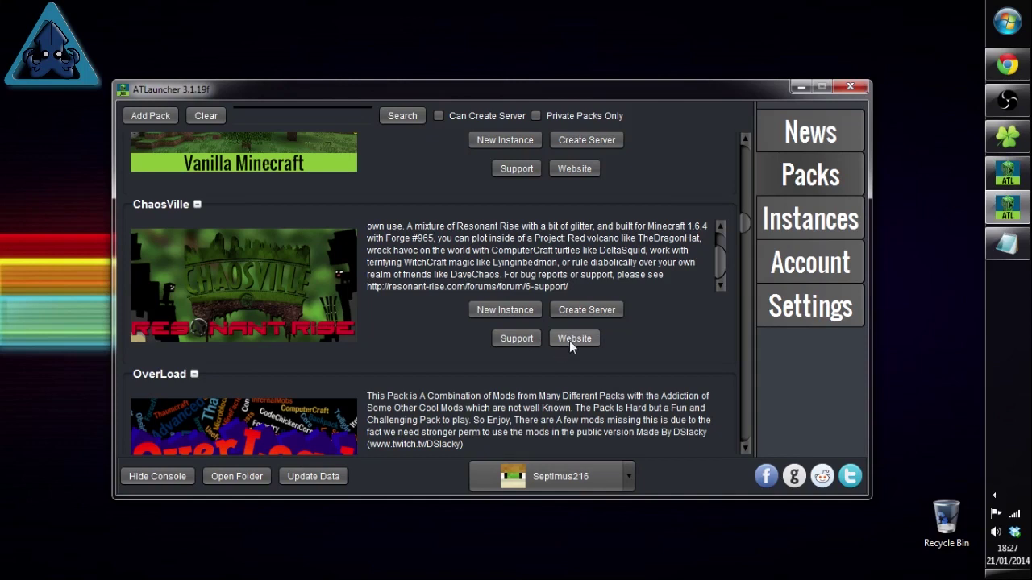
pyautogui.click(810, 218)
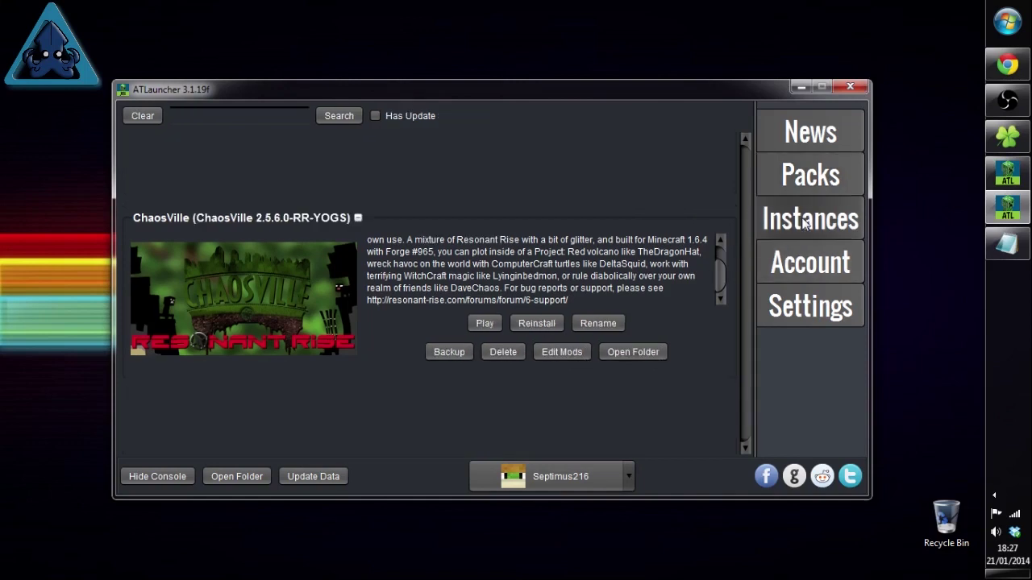
pyautogui.click(485, 323)
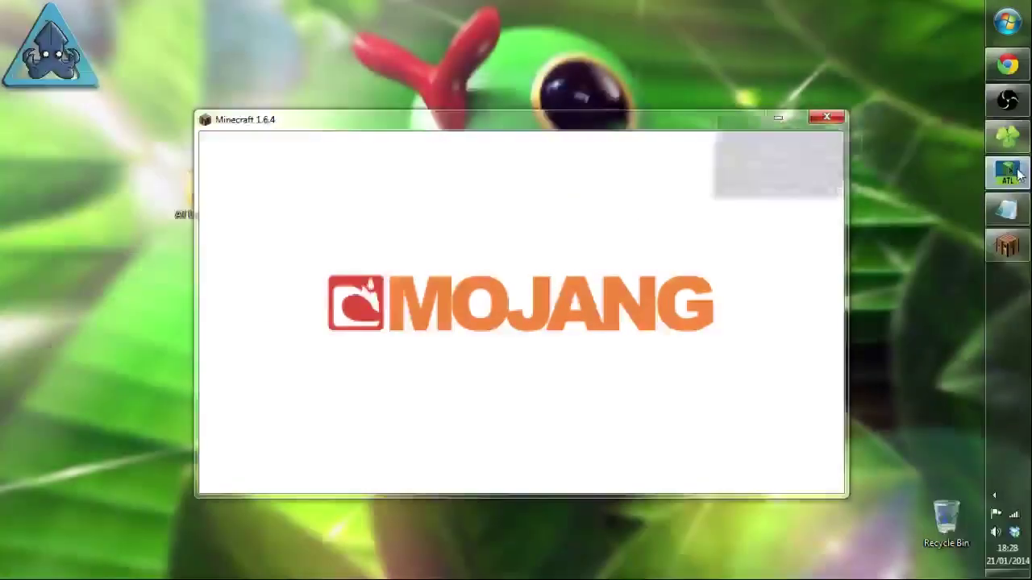
# Step: Bring the ATLauncher log console up beside the loading Minecraft window
pyautogui.click(1014, 176)
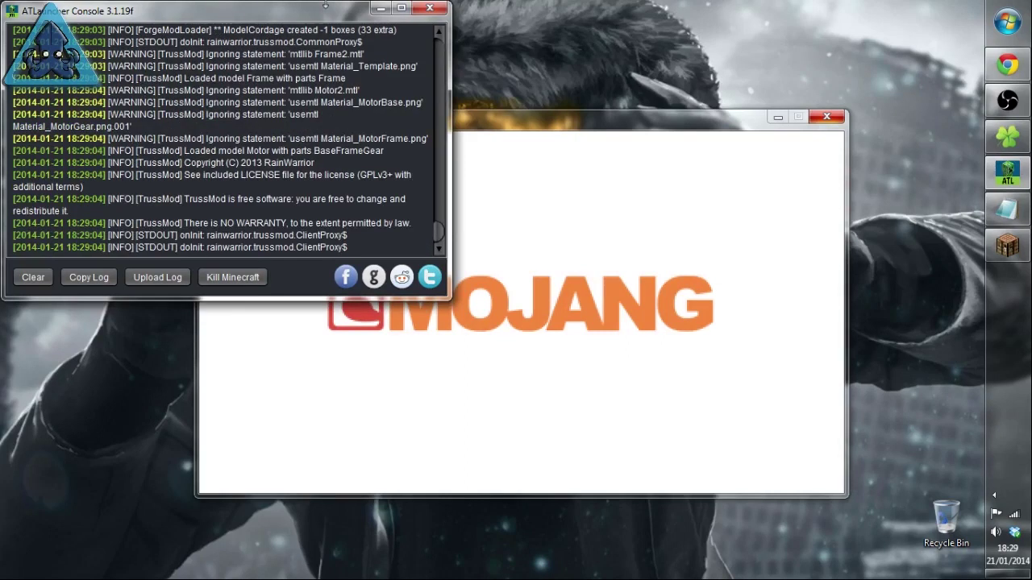
# Step: In a new Explorer tab, open Local Disk (C:) and find the Java folder under Program Files
pyautogui.moveTo(1019, 149)
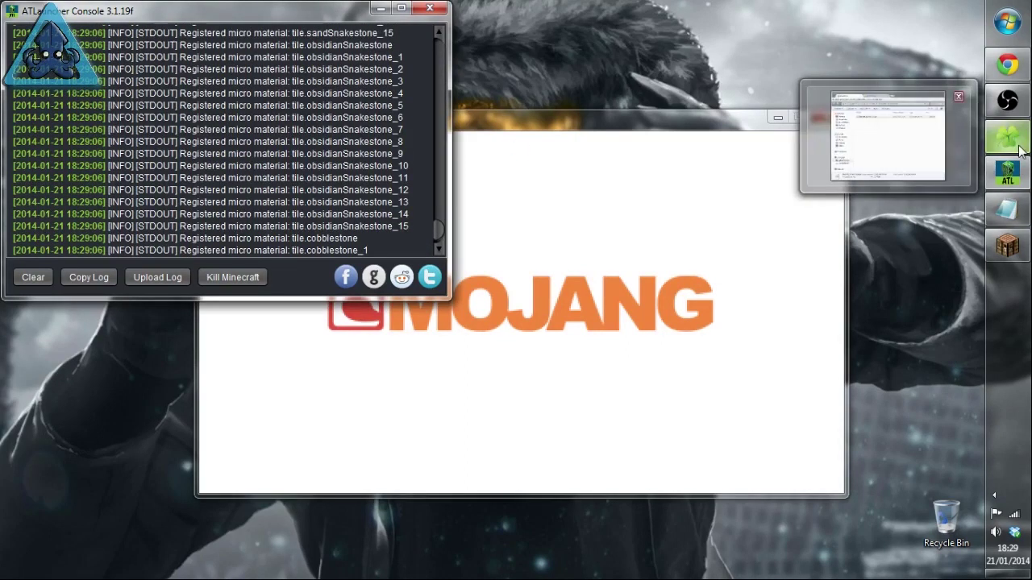
pyautogui.click(1019, 149)
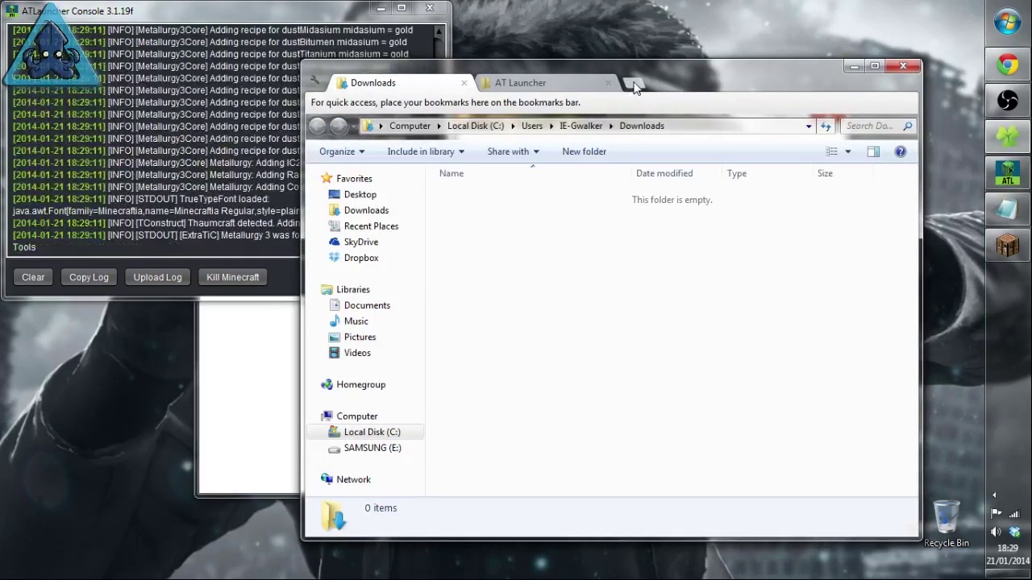
pyautogui.click(633, 83)
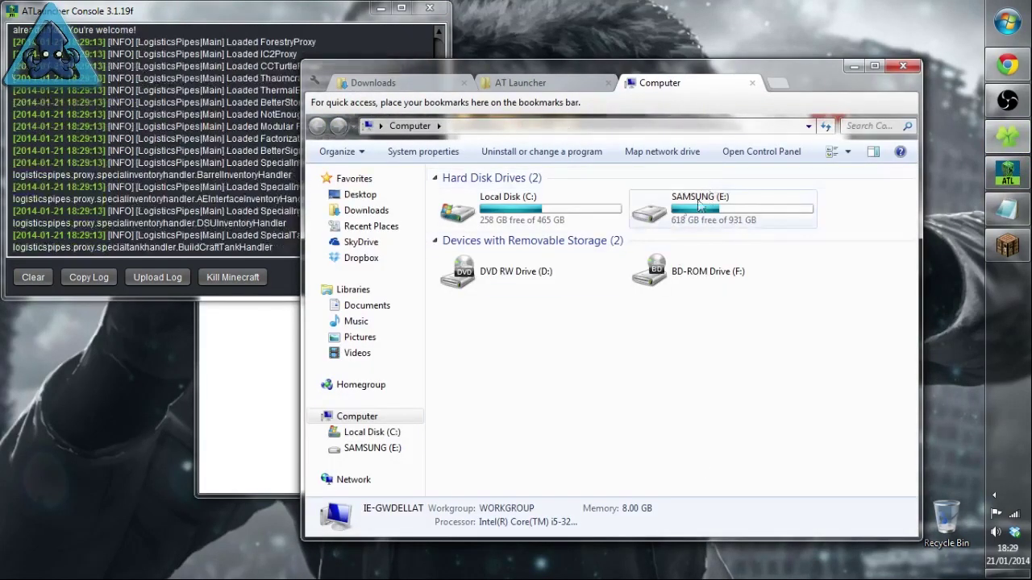
pyautogui.doubleClick(531, 223)
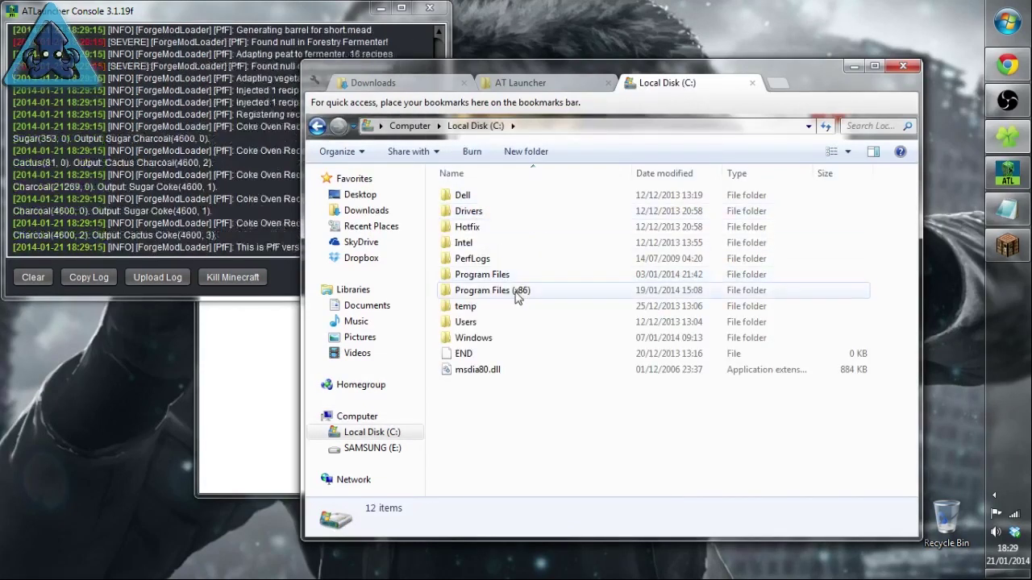
pyautogui.click(488, 278)
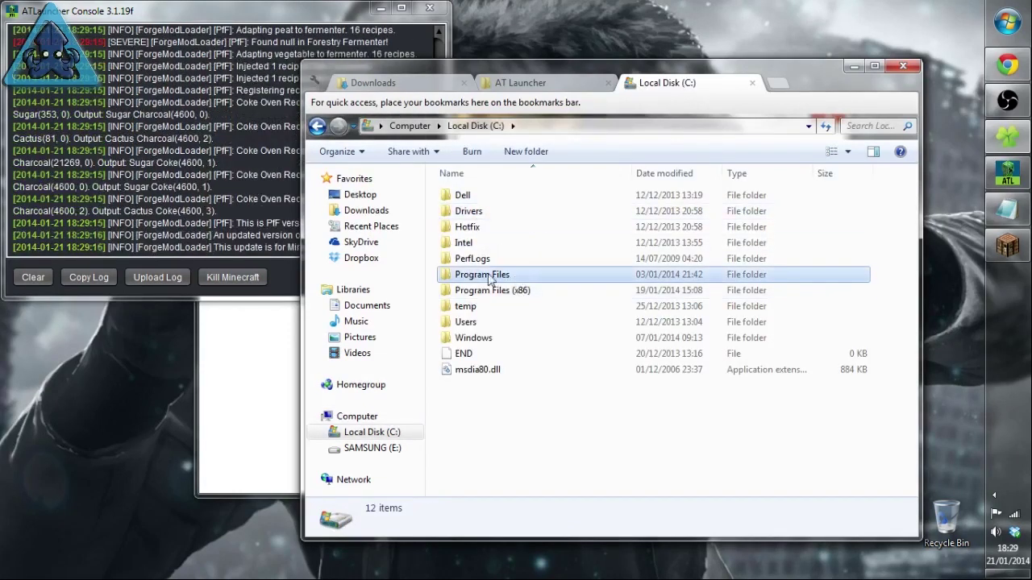
pyautogui.click(532, 296)
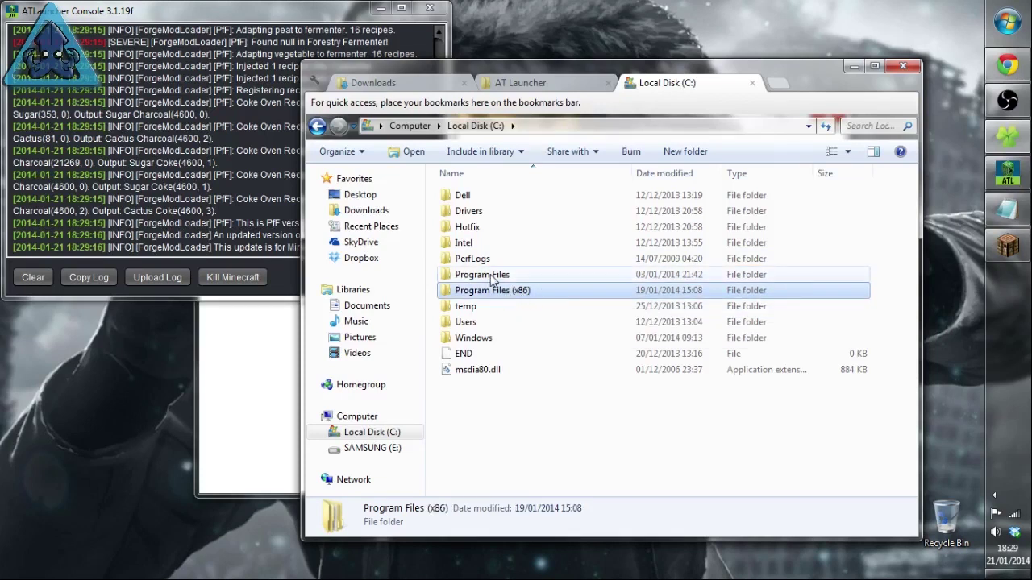
pyautogui.click(492, 278)
pyautogui.click(529, 296)
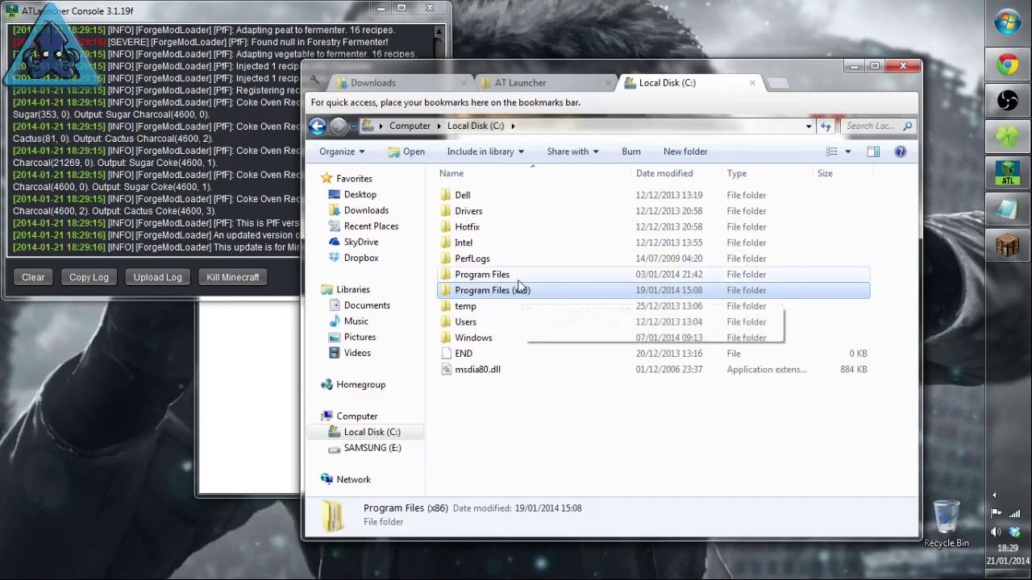
pyautogui.doubleClick(511, 278)
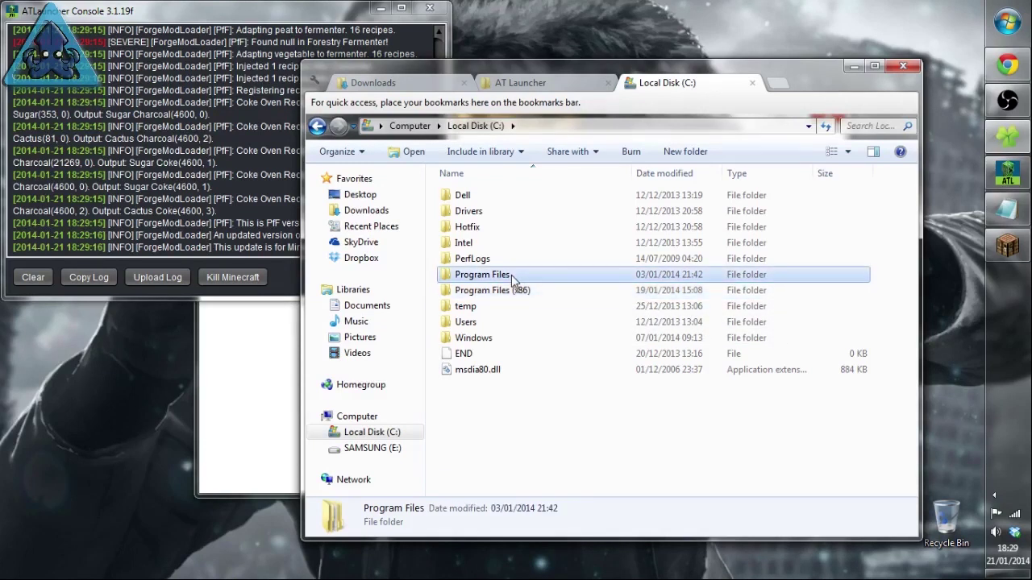
pyautogui.click(463, 343)
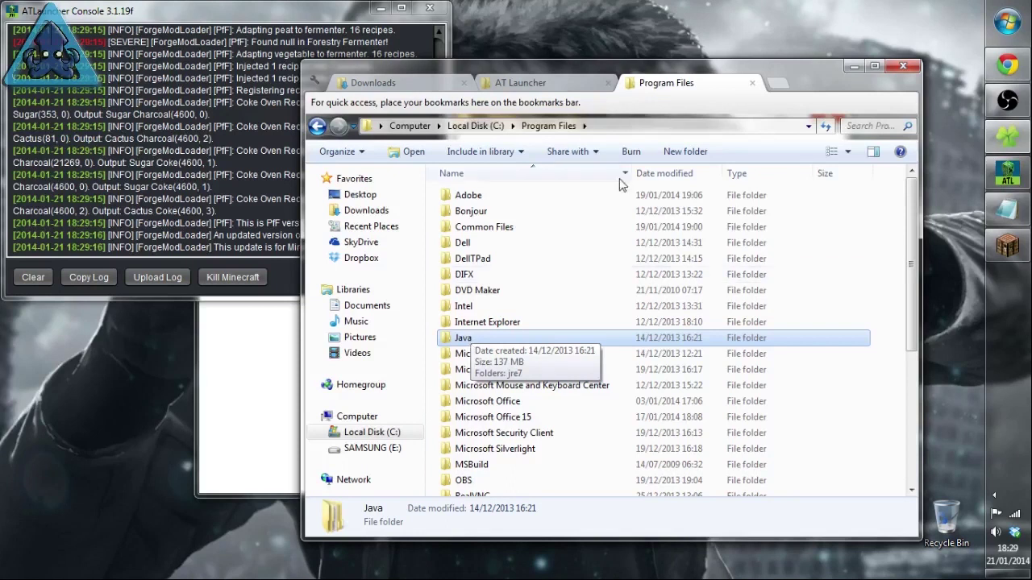
# Step: Confirm jre7 exists under Program Files (x86)\Java, then minimise Explorer
pyautogui.click(317, 126)
pyautogui.doubleClick(474, 354)
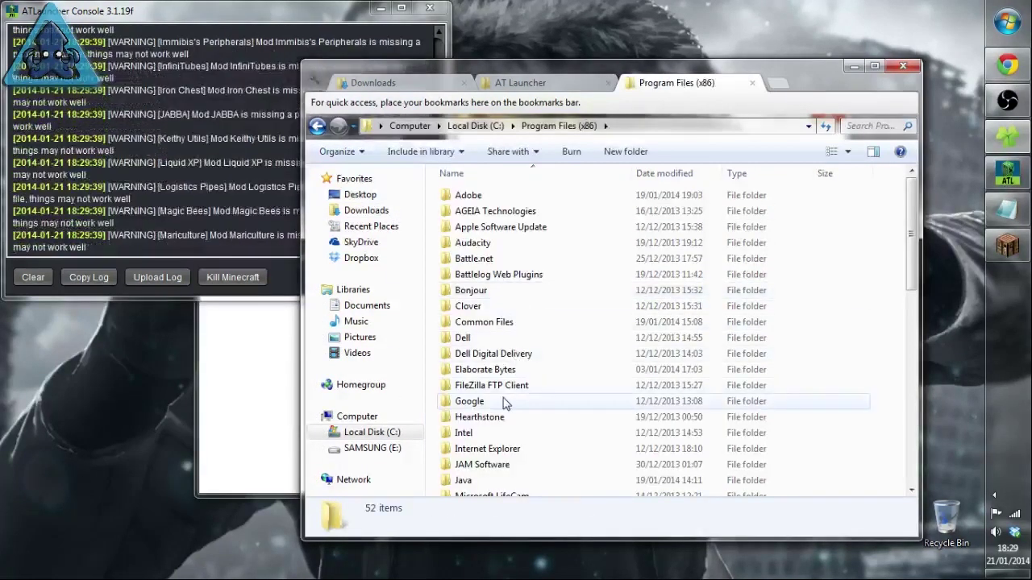
pyautogui.click(467, 481)
pyautogui.doubleClick(467, 481)
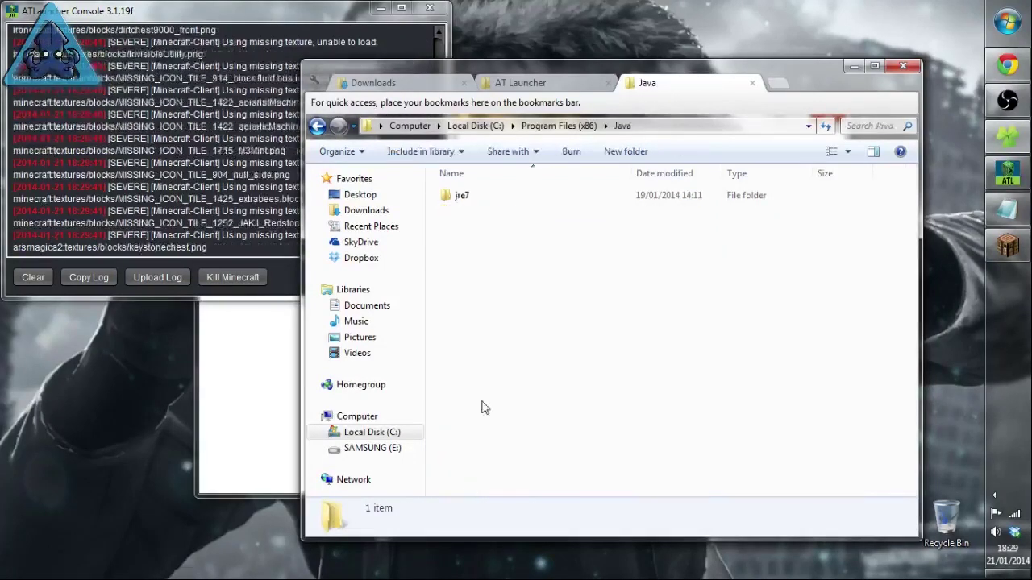
pyautogui.doubleClick(462, 198)
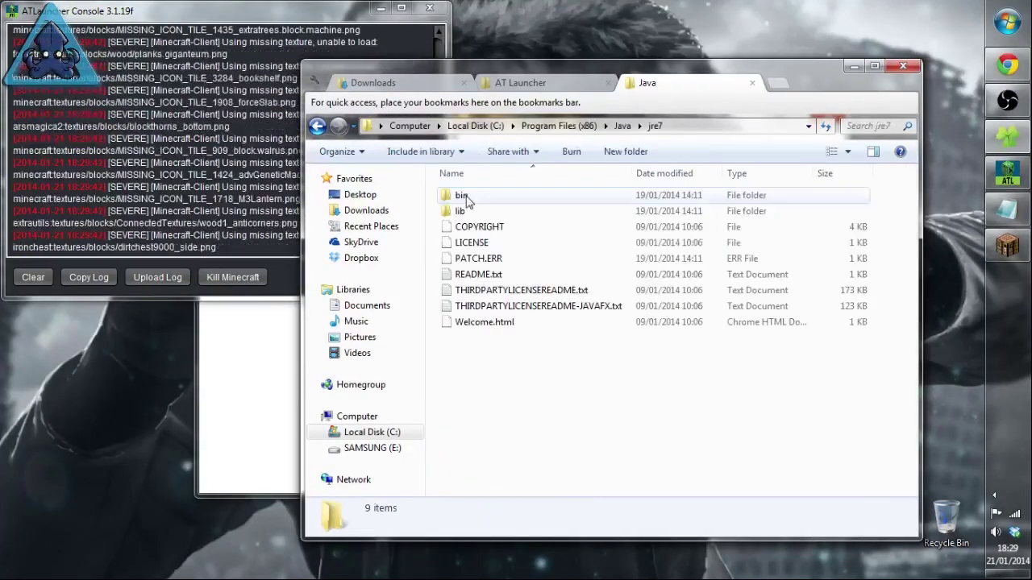
pyautogui.doubleClick(316, 127)
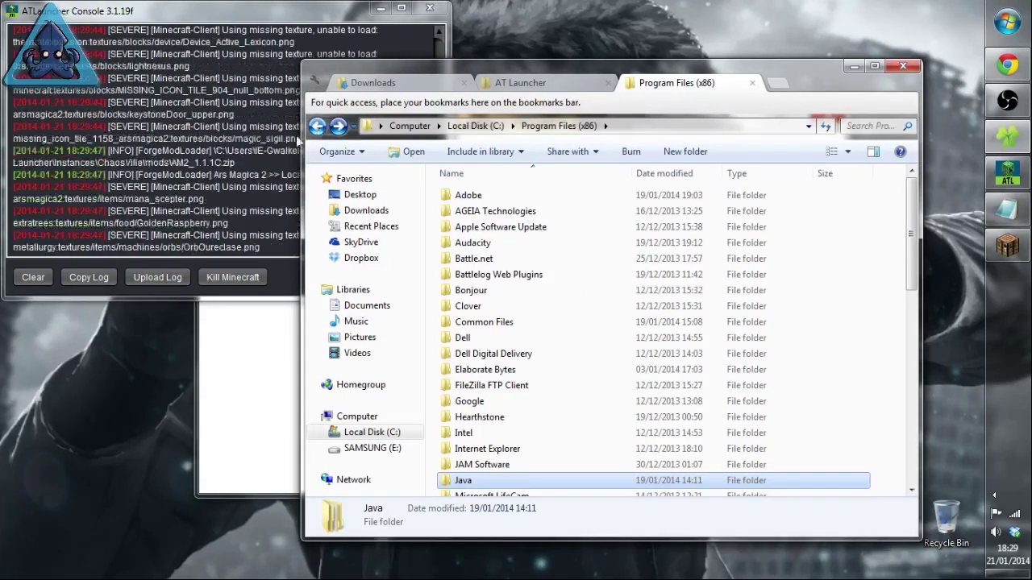
pyautogui.click(853, 66)
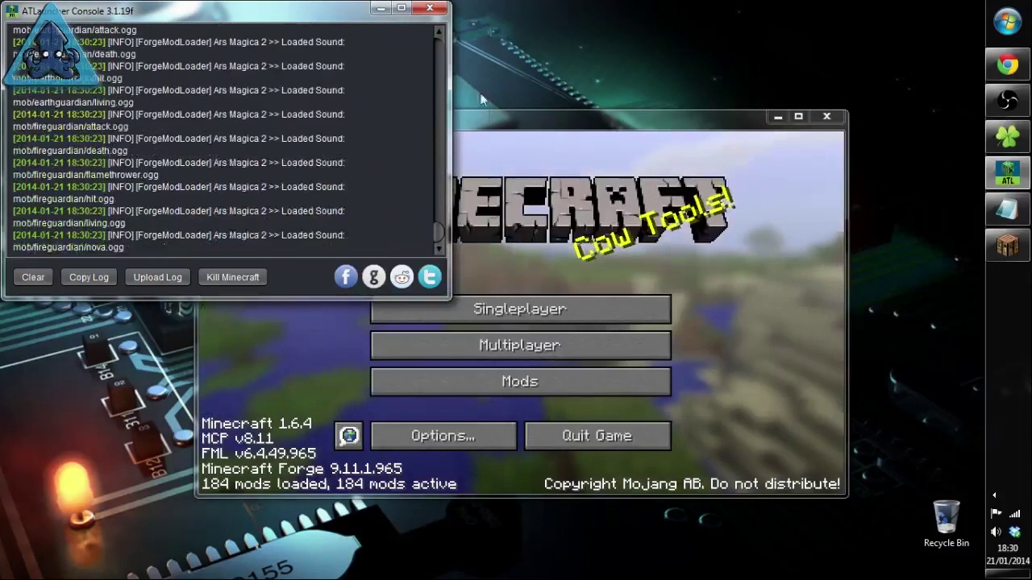
# Step: Minimise the ATLauncher console once the main menu shows 184 mods loaded
pyautogui.click(381, 11)
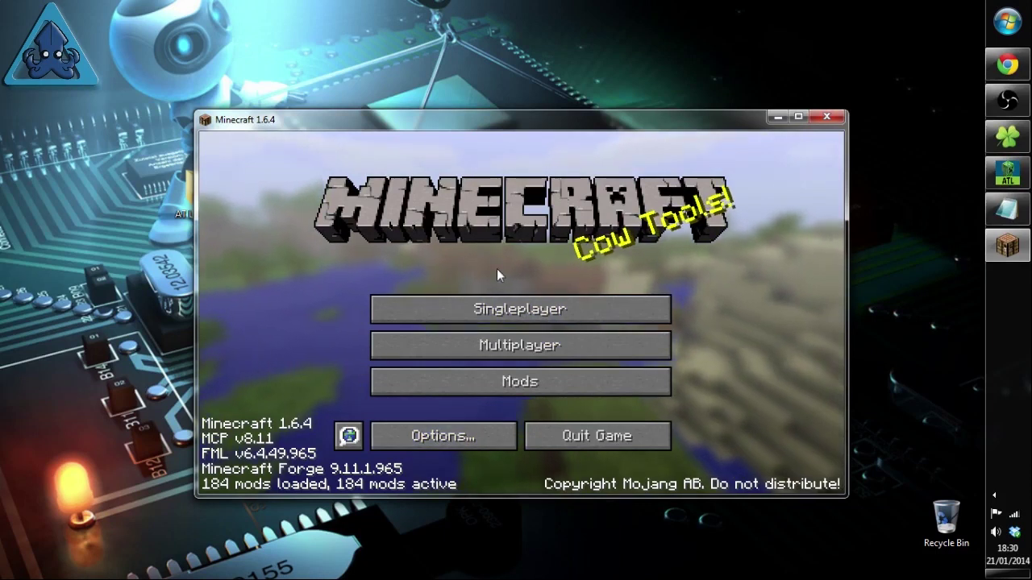
# Step: Start a new singleplayer world and name it Chaosville
pyautogui.click(495, 314)
pyautogui.click(633, 430)
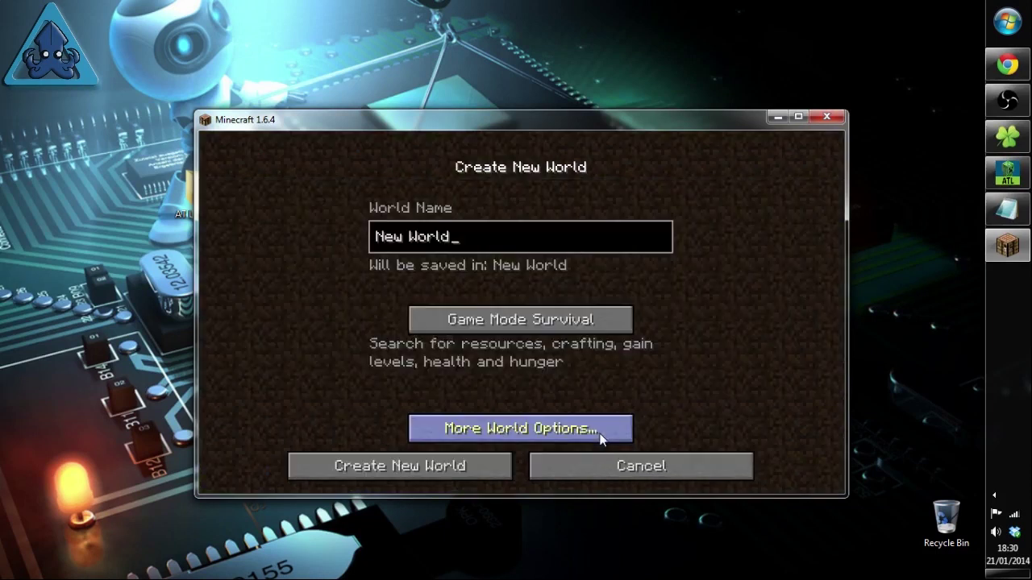
pyautogui.press('BackSpace')
pyautogui.press('BackSpace')
pyautogui.press('BackSpace')
pyautogui.press('BackSpace')
pyautogui.press('BackSpace')
pyautogui.press('BackSpace')
pyautogui.press('BackSpace')
pyautogui.press('BackSpace')
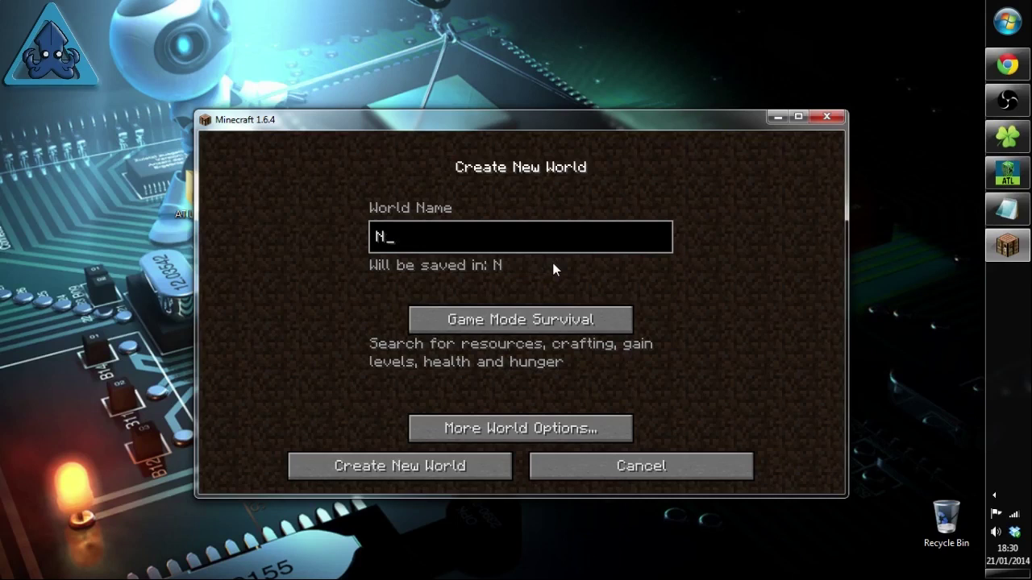
pyautogui.write('Chaosville')
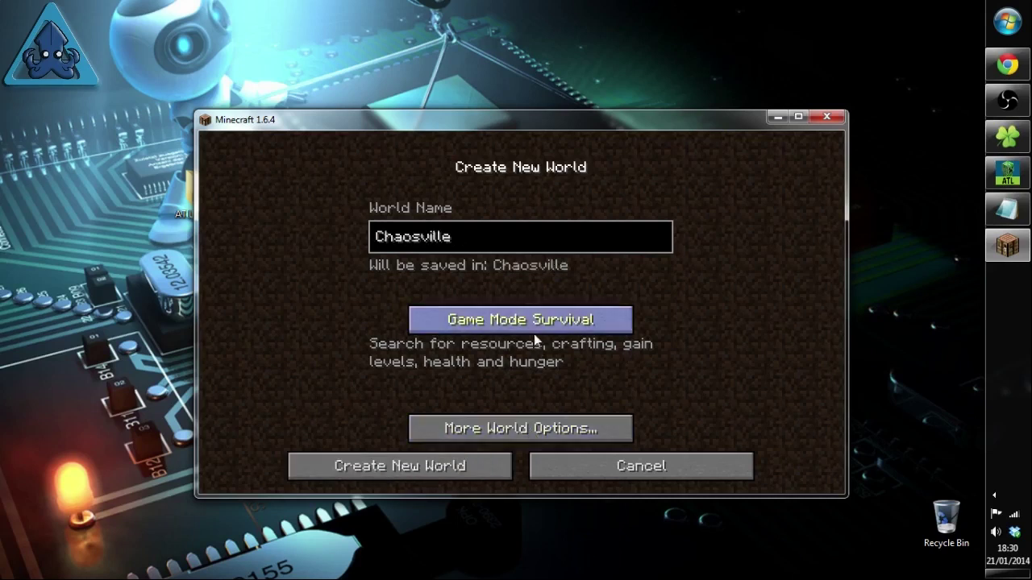
pyautogui.click(527, 430)
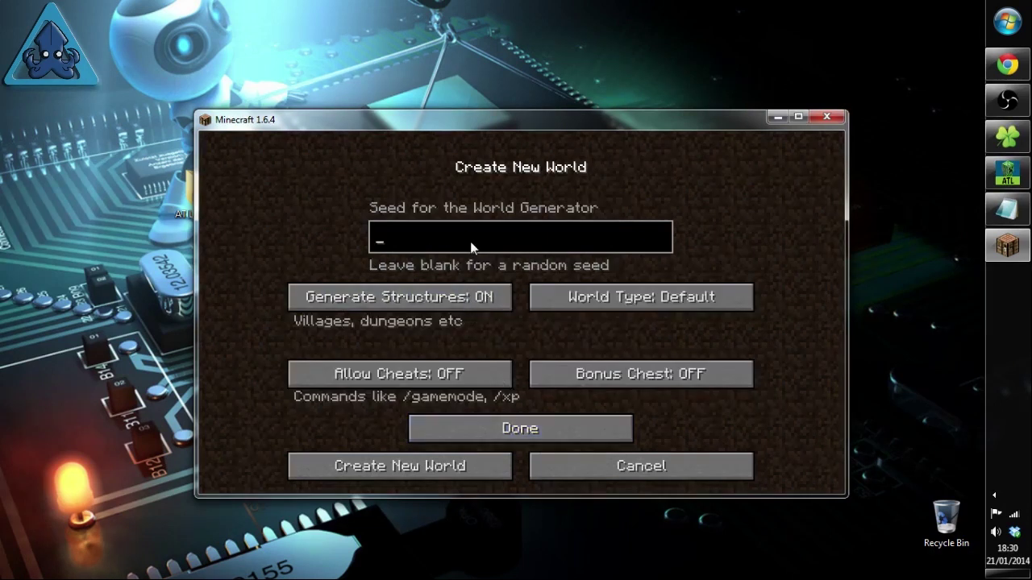
pyautogui.hotkey('ctrl', 'v')
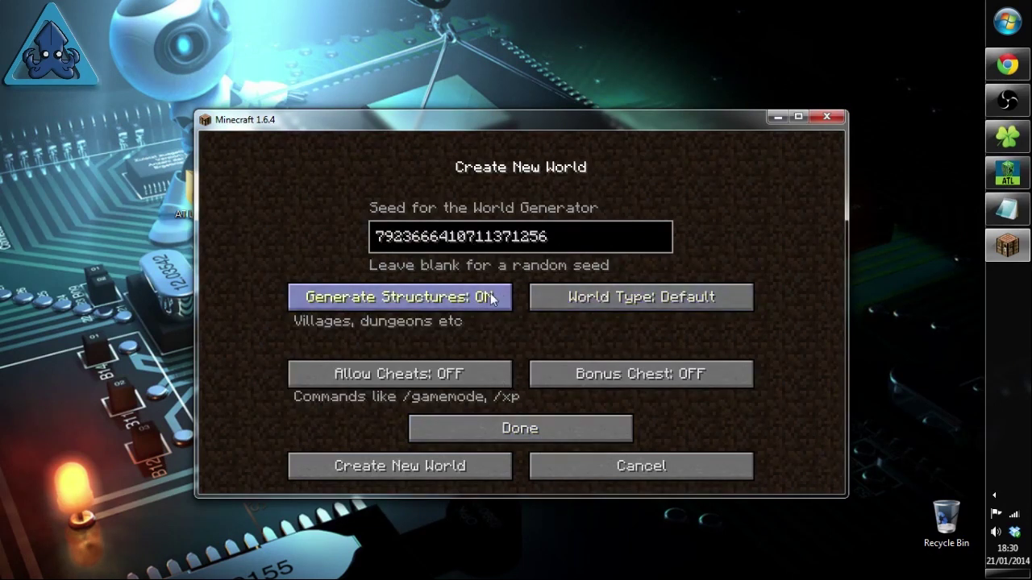
pyautogui.click(482, 378)
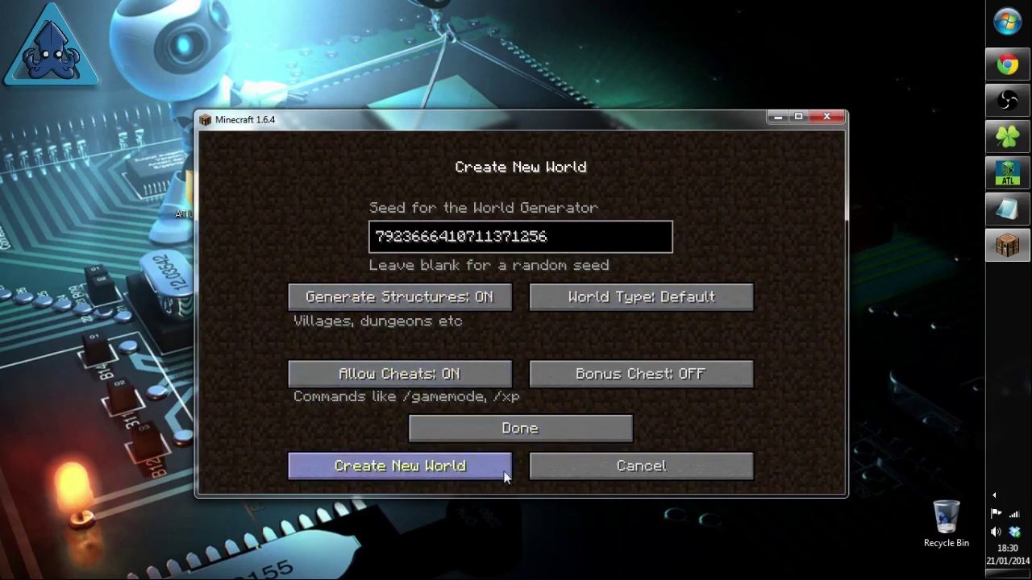
pyautogui.click(485, 432)
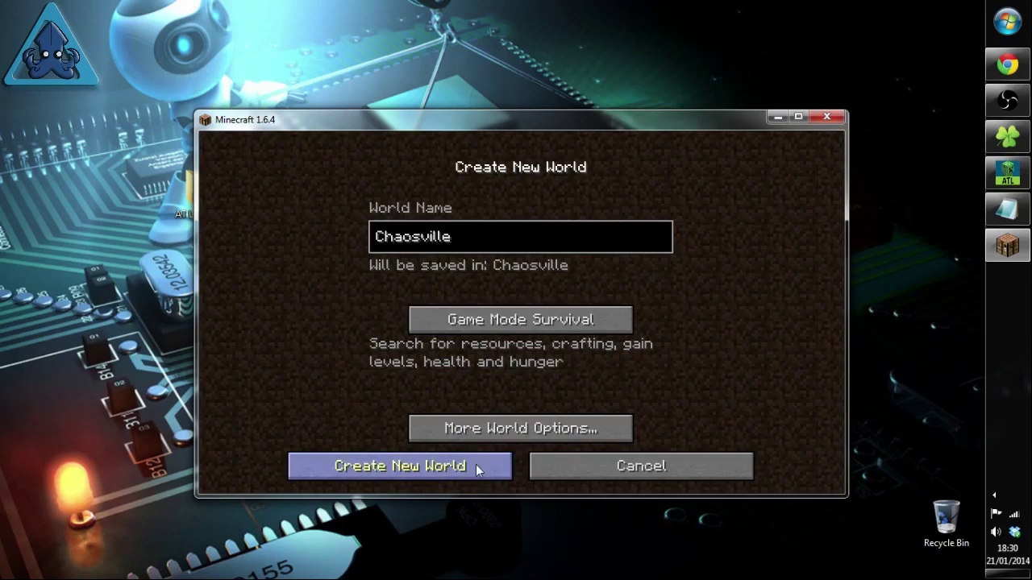
pyautogui.click(476, 466)
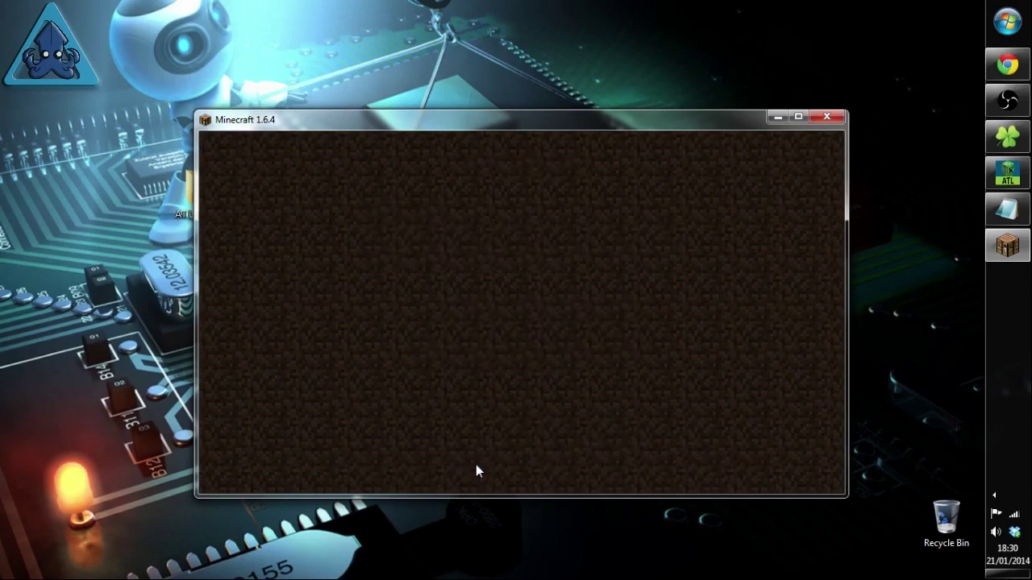
# Step: Alternate between the ATLauncher console and the moved game window until Chaosville finishes loading
pyautogui.click(1016, 183)
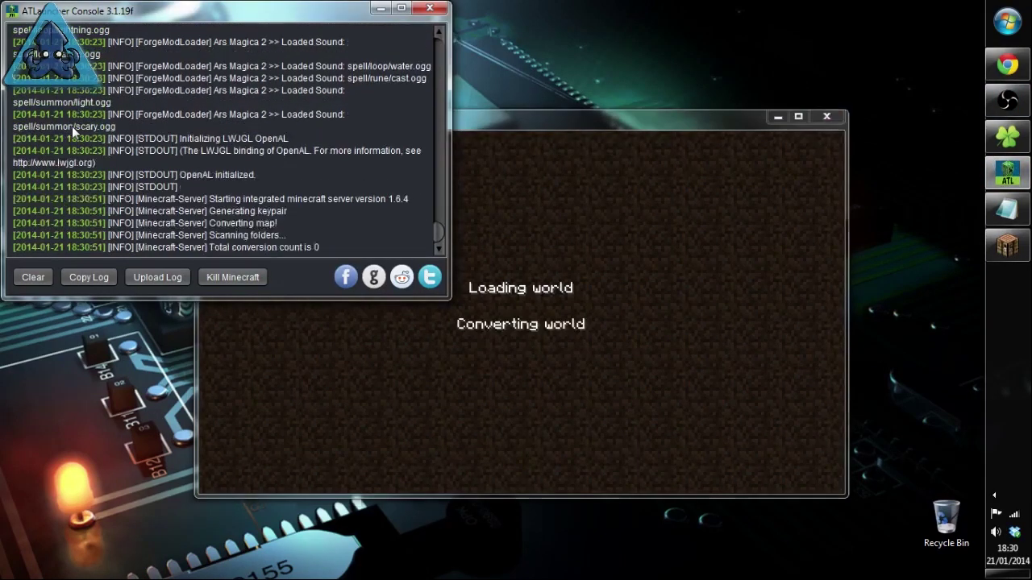
pyautogui.click(614, 186)
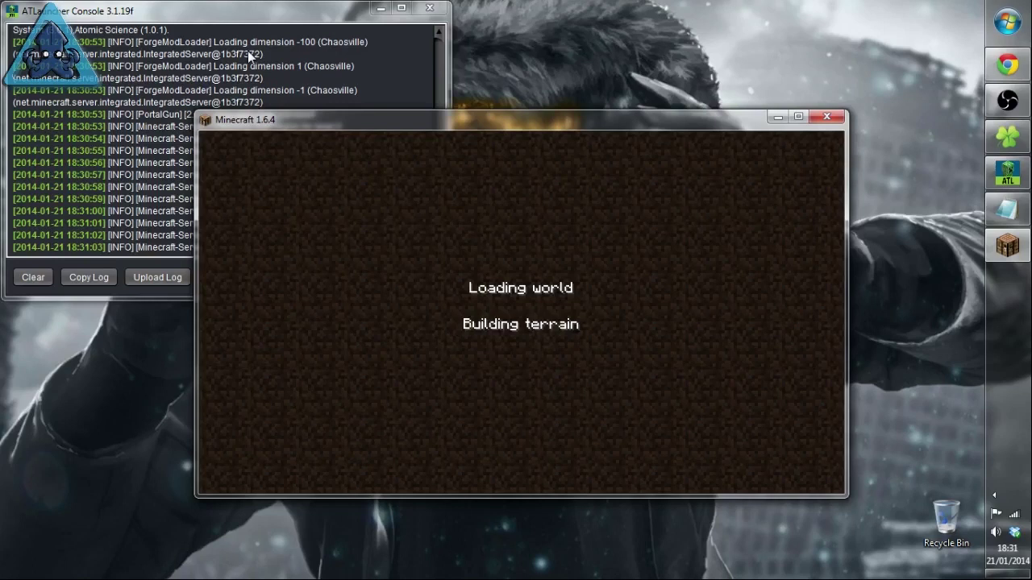
pyautogui.moveTo(282, 121); pyautogui.dragTo(348, 183)
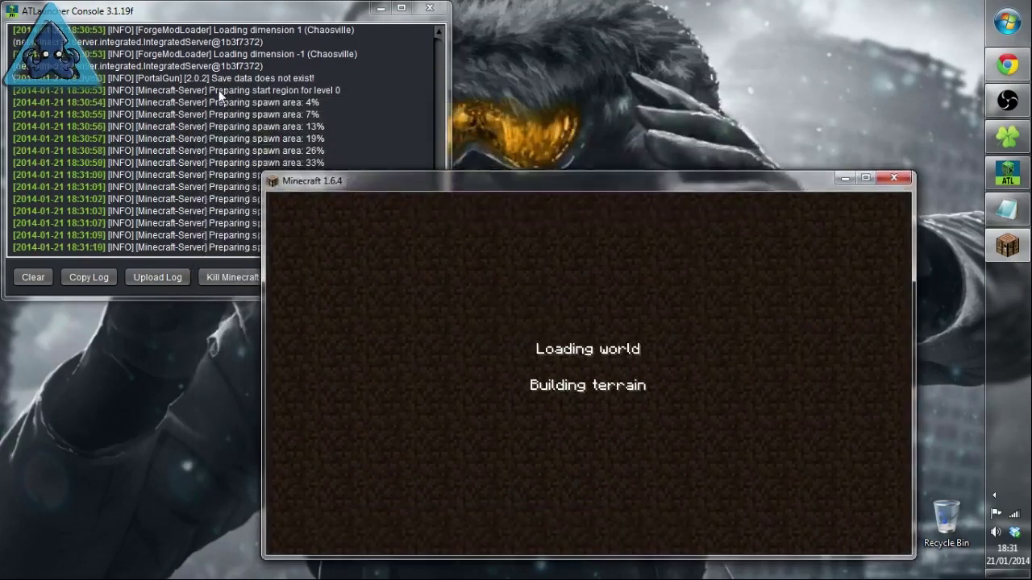
pyautogui.click(328, 32)
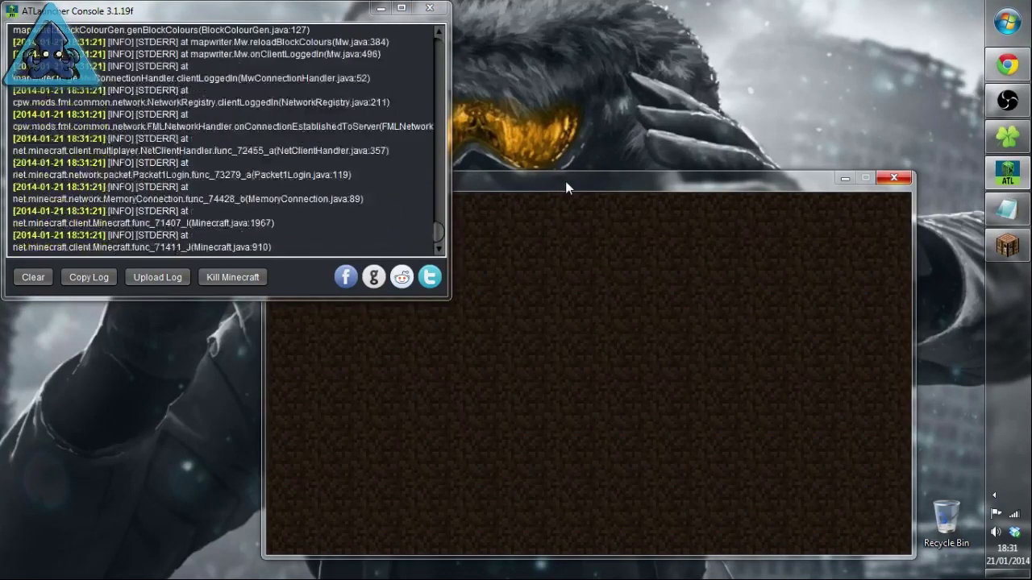
pyautogui.moveTo(551, 186); pyautogui.dragTo(482, 134)
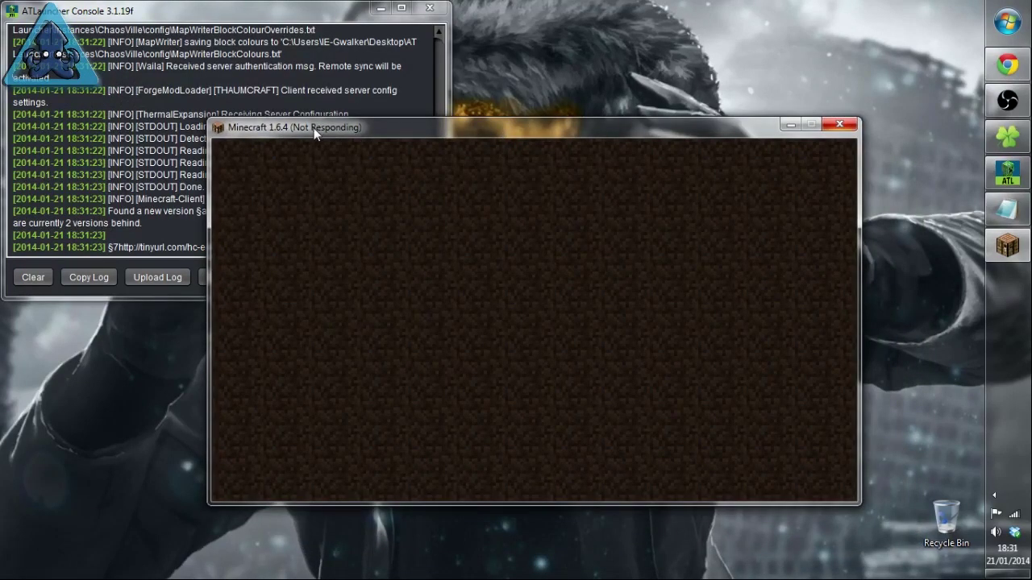
pyautogui.click(151, 228)
pyautogui.click(533, 126)
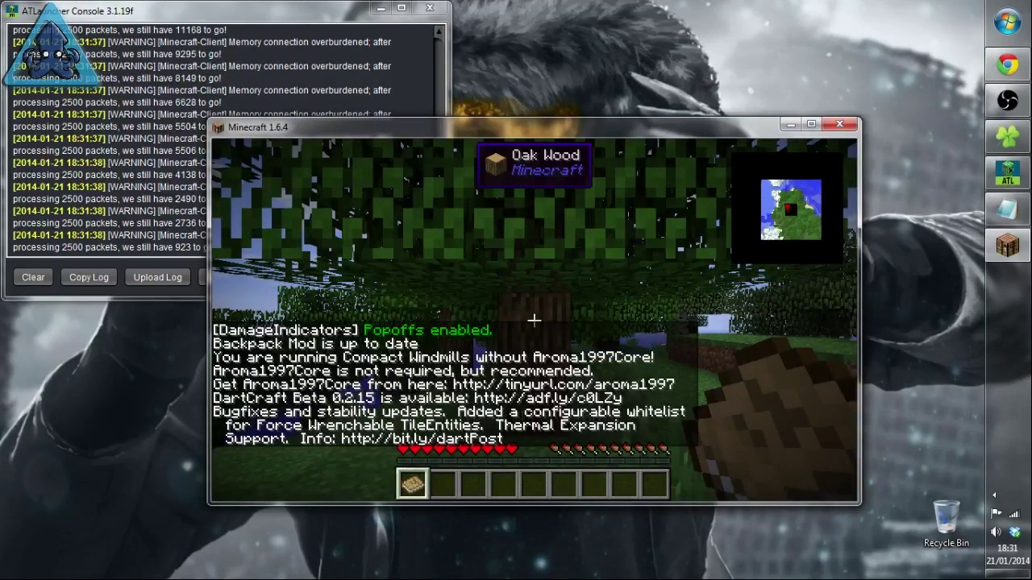
# Step: Switch the player to creative mode with the /gamemode 1 command
pyautogui.press('/')
pyautogui.write('gamemode')
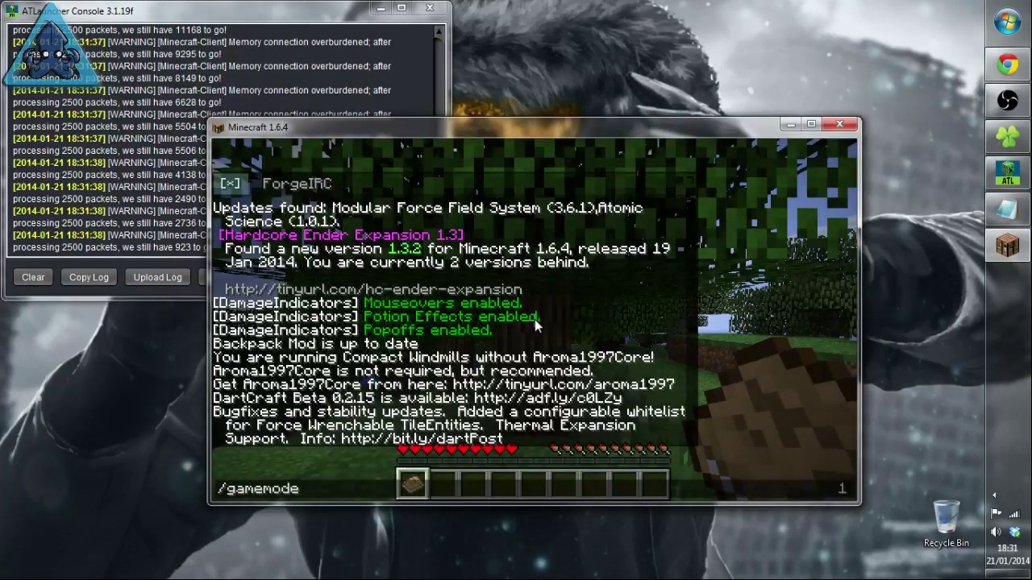
pyautogui.write(' 1')
pyautogui.press('Return')
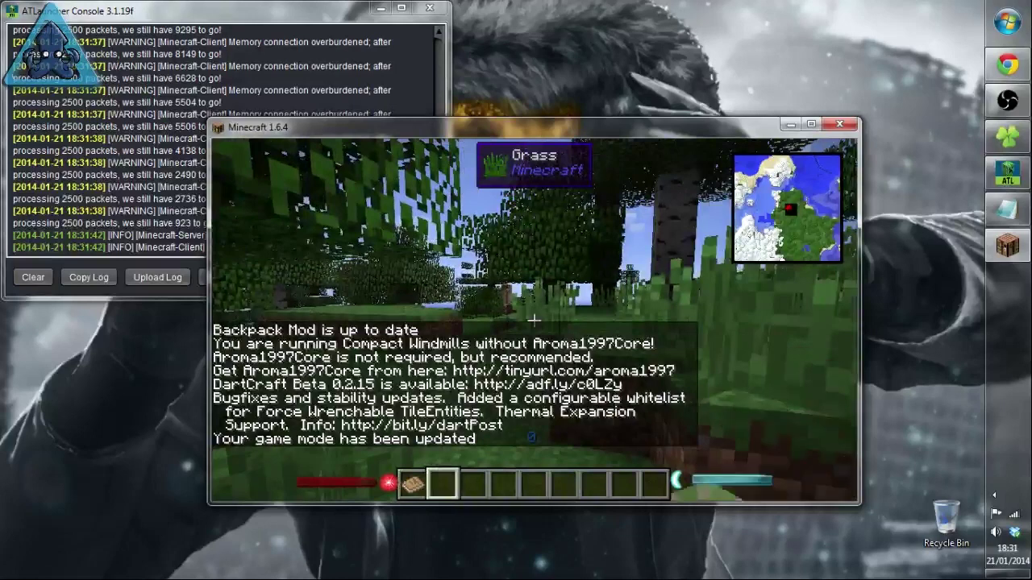
# Step: Fly up past the snowy rock arch and across the frozen lake toward the snowy island
pyautogui.press('space')
pyautogui.press('space')
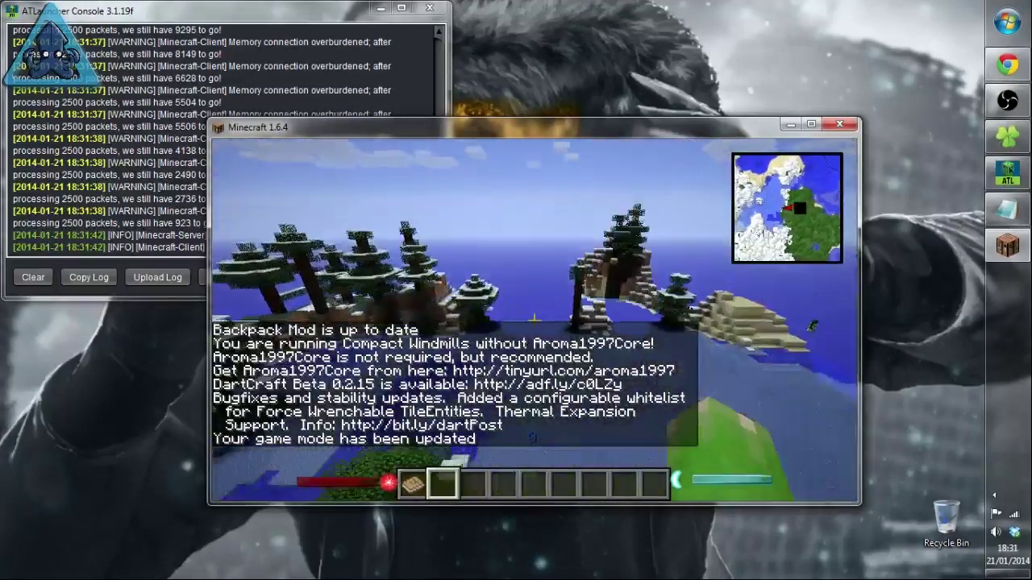
pyautogui.press('w')
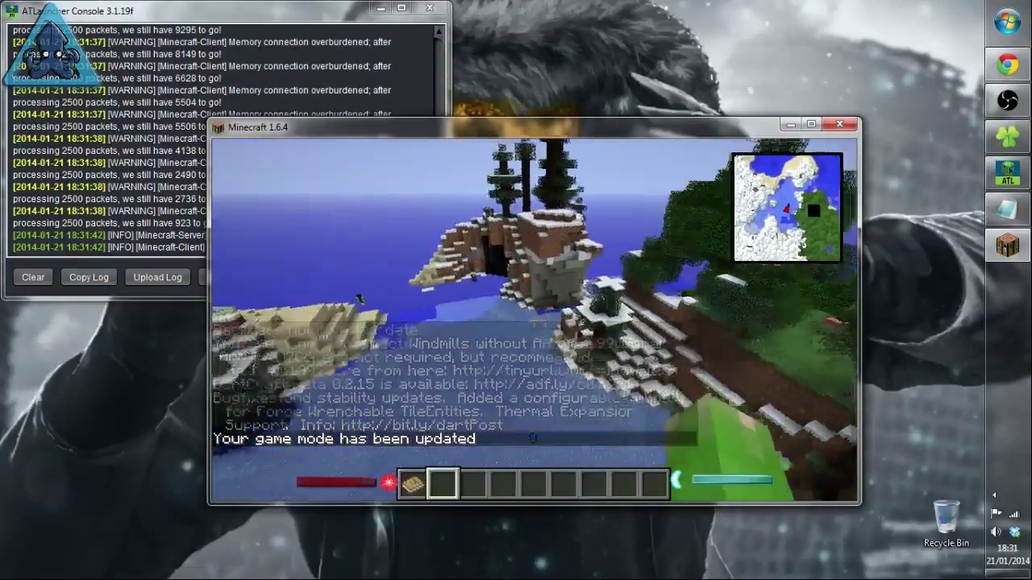
pyautogui.press('w')
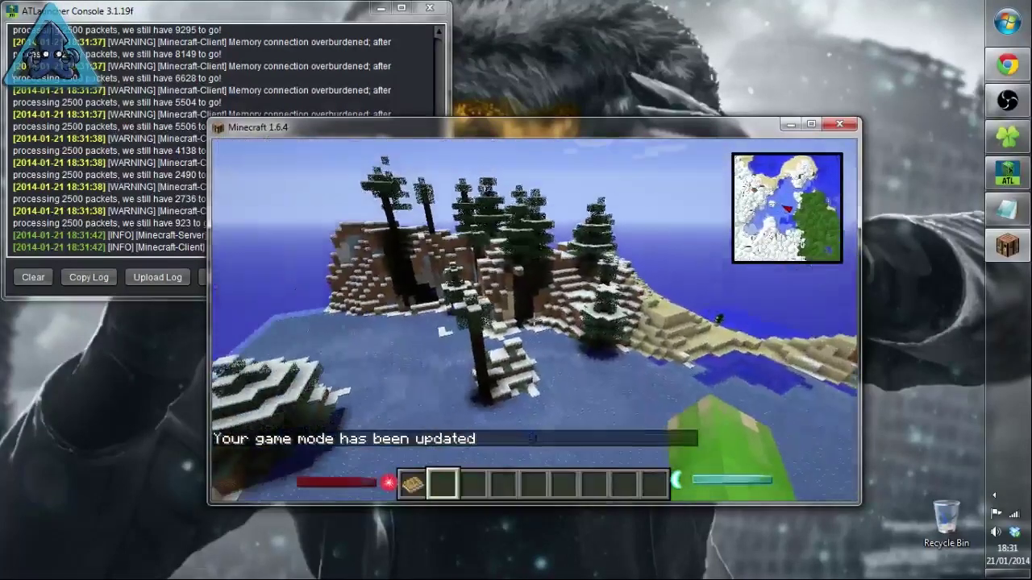
pyautogui.press('w')
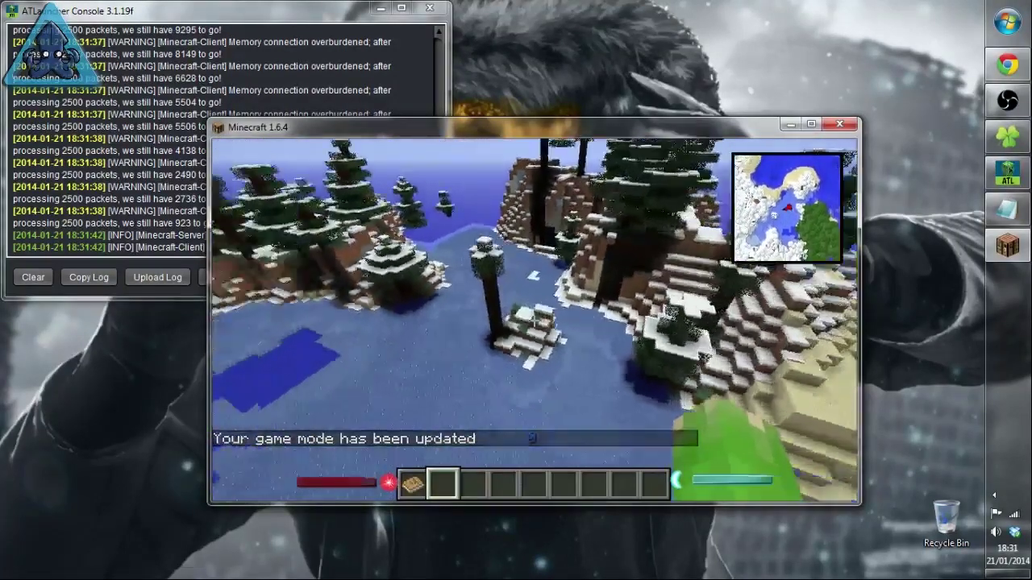
pyautogui.press('w')
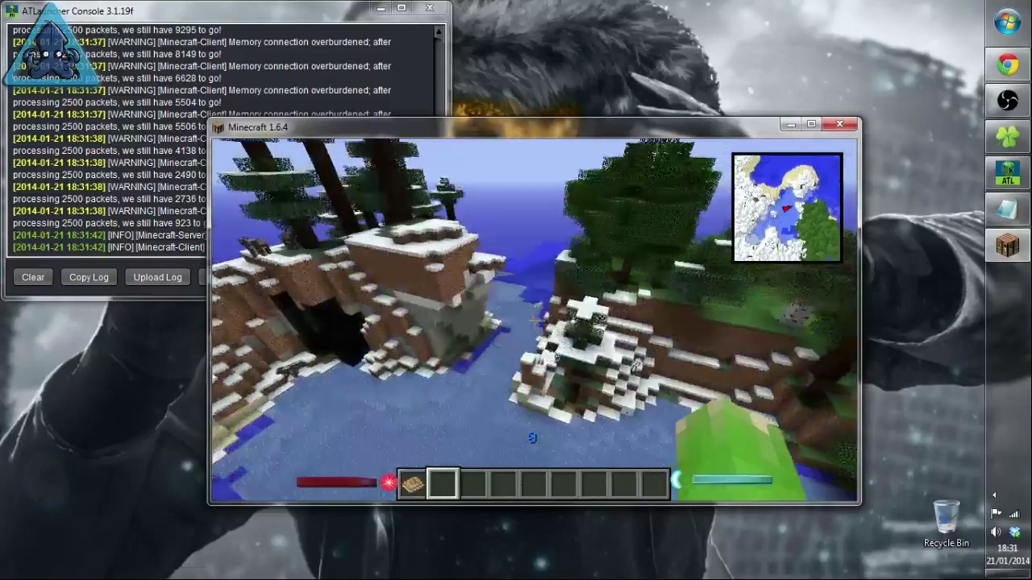
pyautogui.press('w')
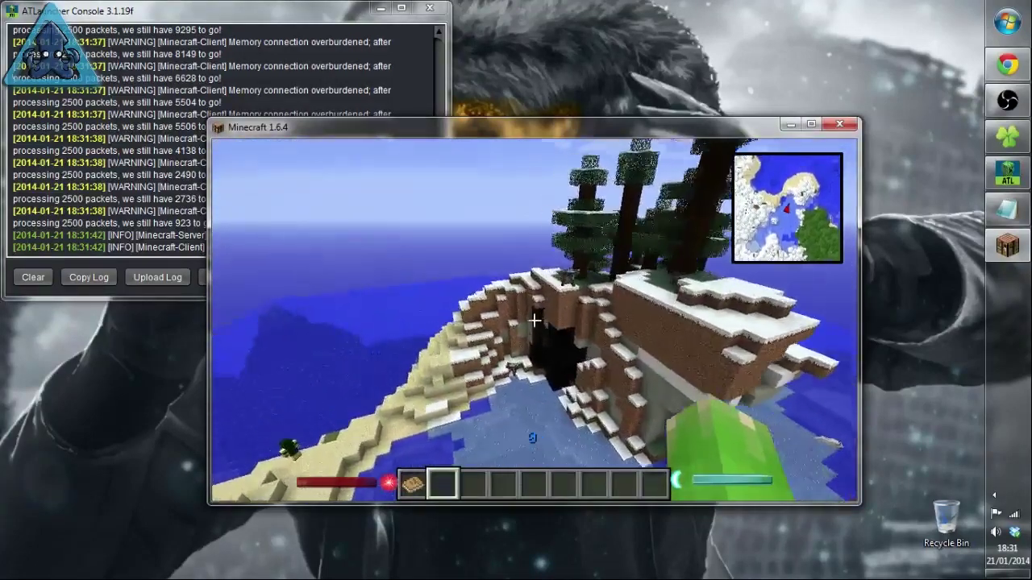
# Step: Fly low toward the snowy tree island, then open and close the Game menu
pyautogui.press('w')
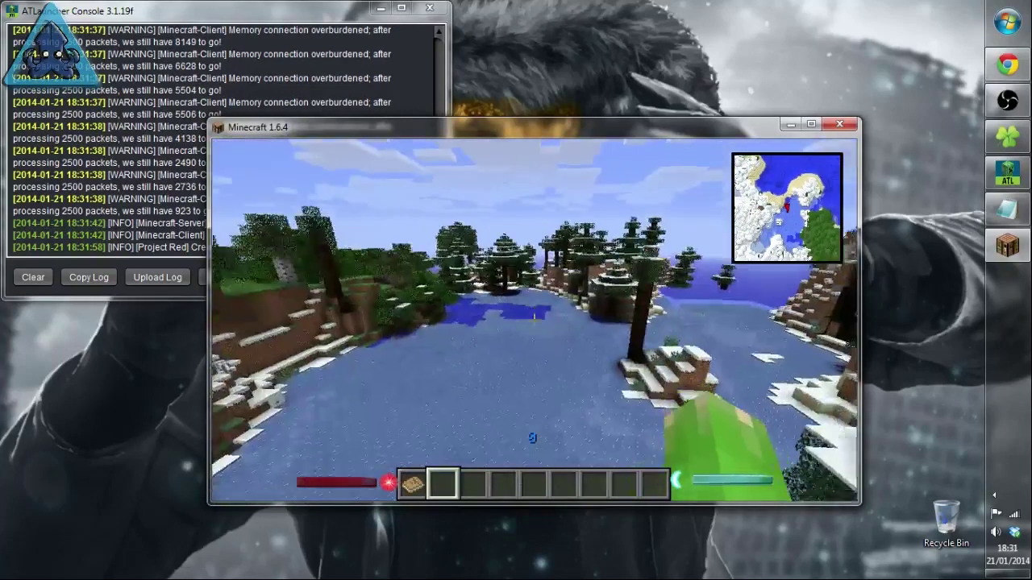
pyautogui.press('w')
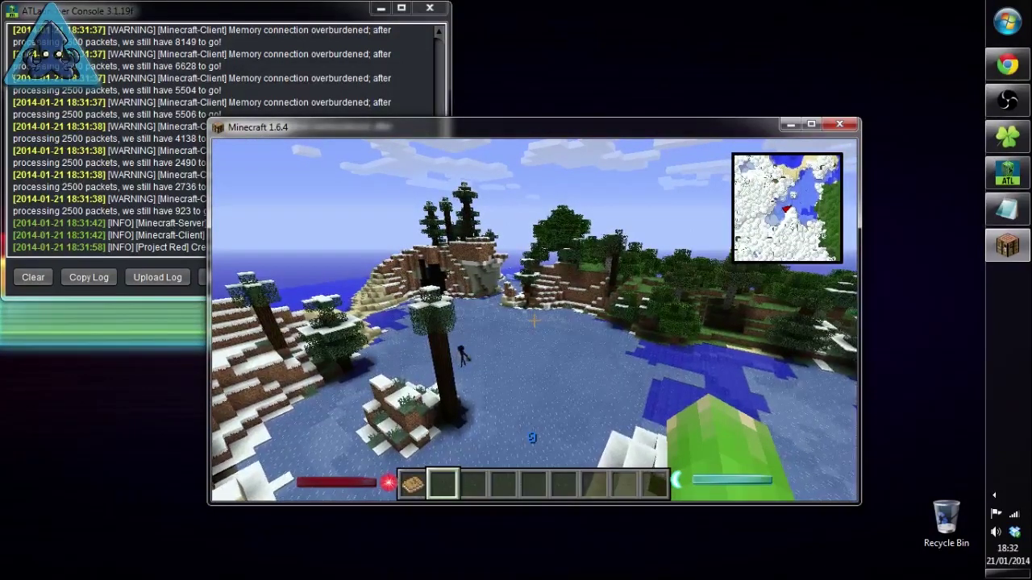
pyautogui.press('Escape')
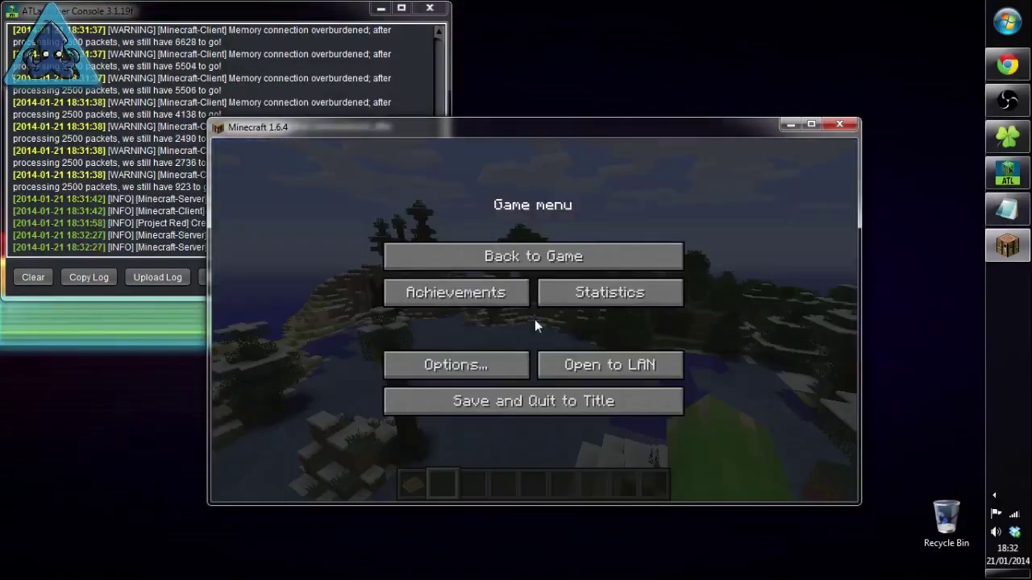
pyautogui.press('Escape')
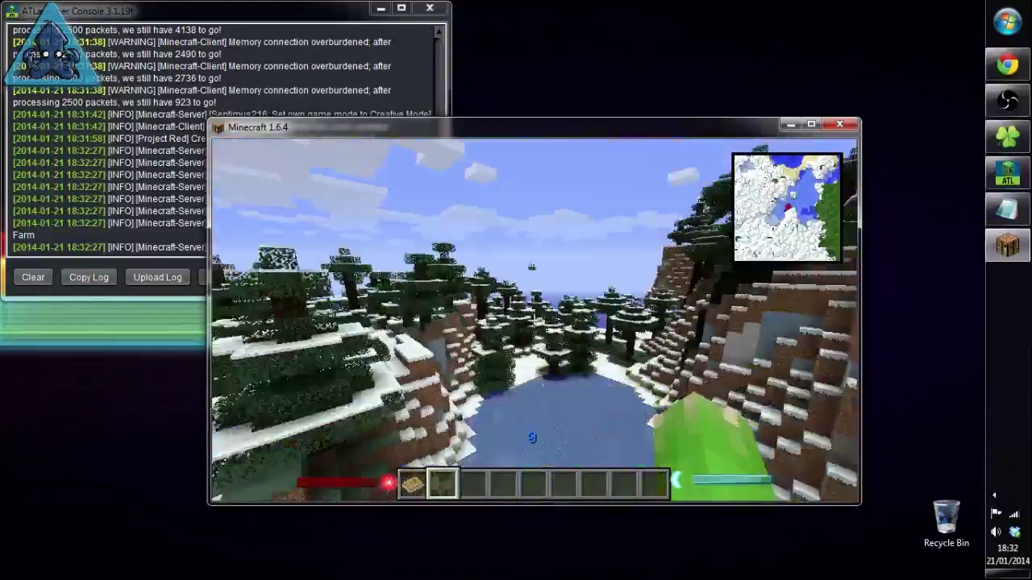